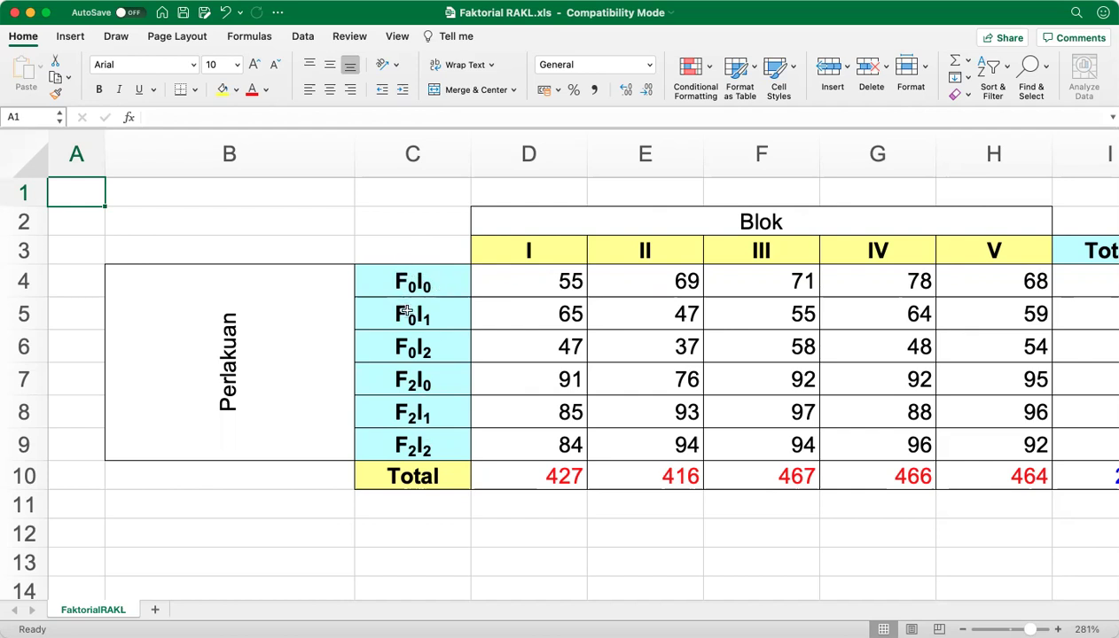
Step: Examine the fungicide factor description and its dose levels in K3
left_click(912, 190)
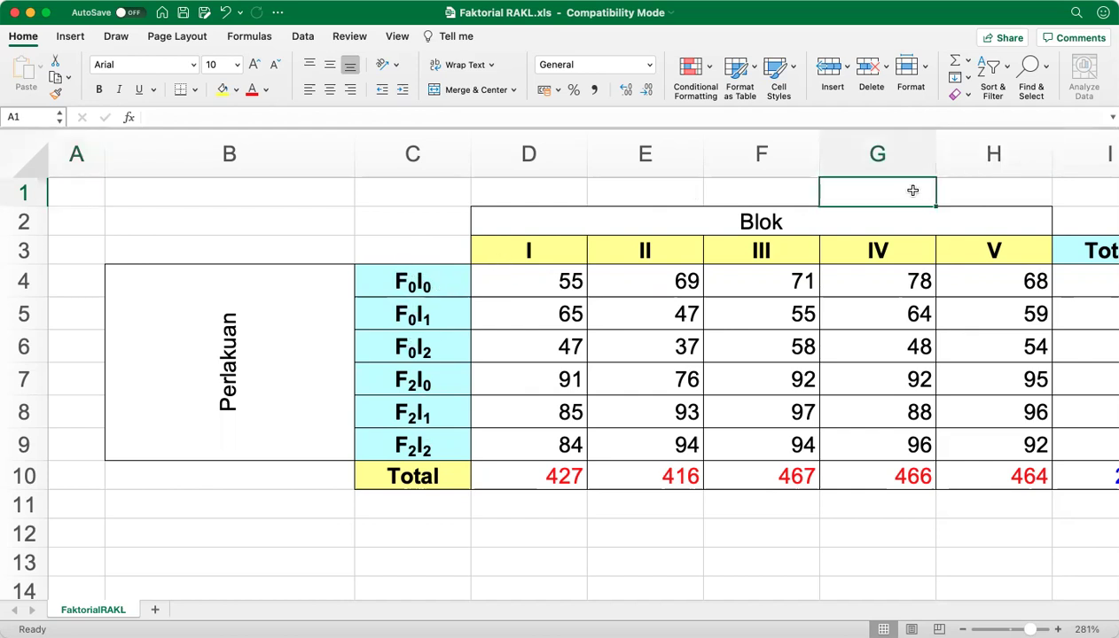
key("Right")
key("Right")
key("Right")
key("Right")
key("Right")
key("Right")
key("Right")
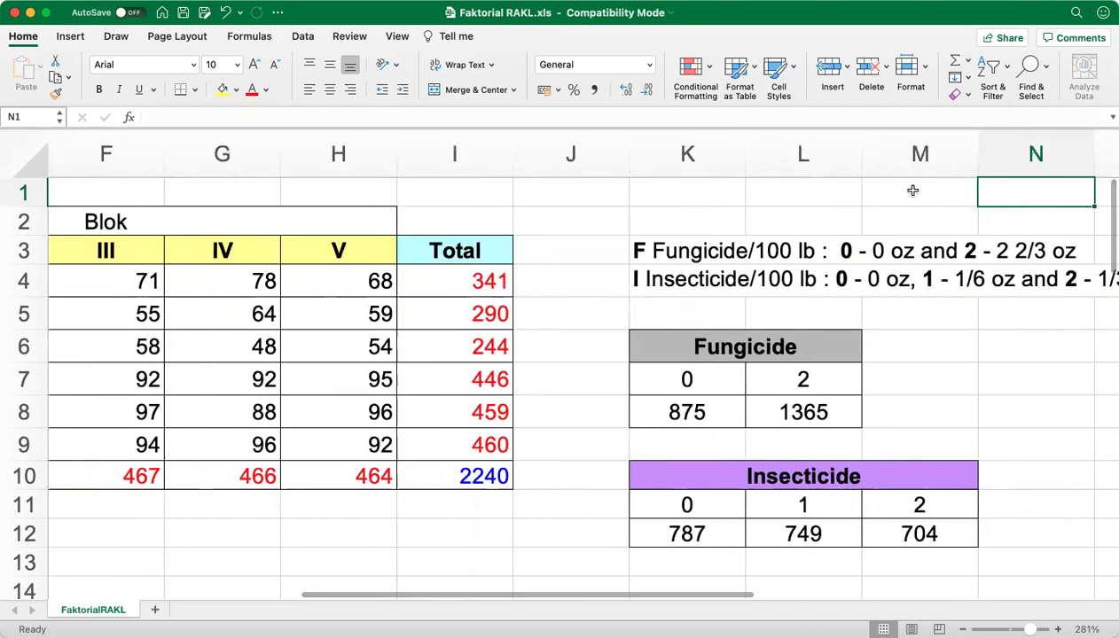
key("Down")
key("Down")
key("Left")
key("Left")
key("Left")
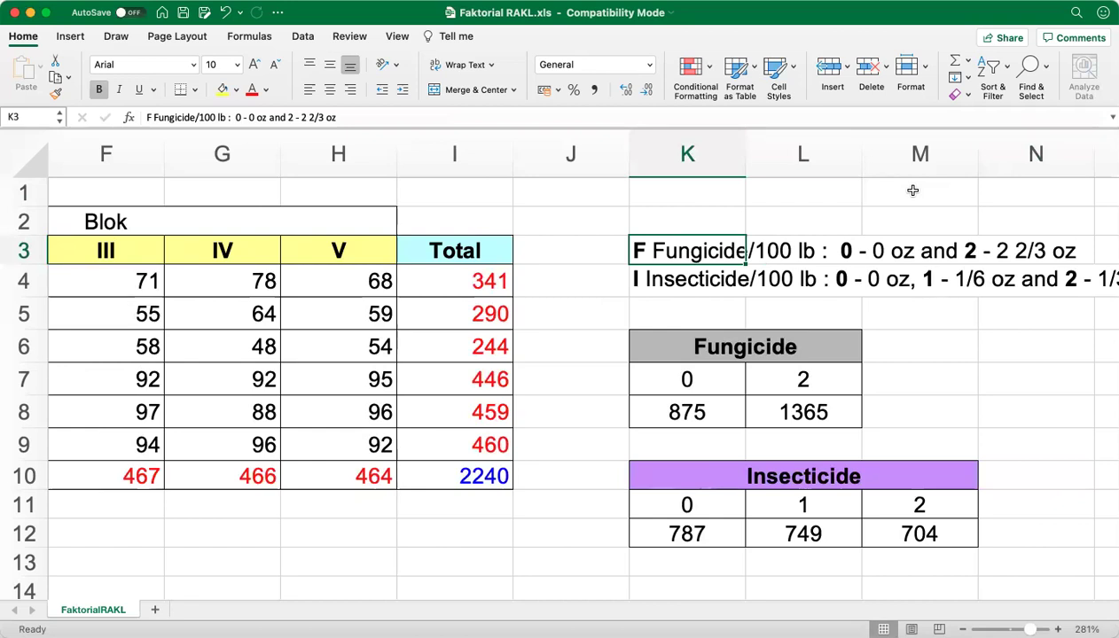
Step: Examine the insecticide factor description in K4, bringing its full list of dose levels into view
key("Down")
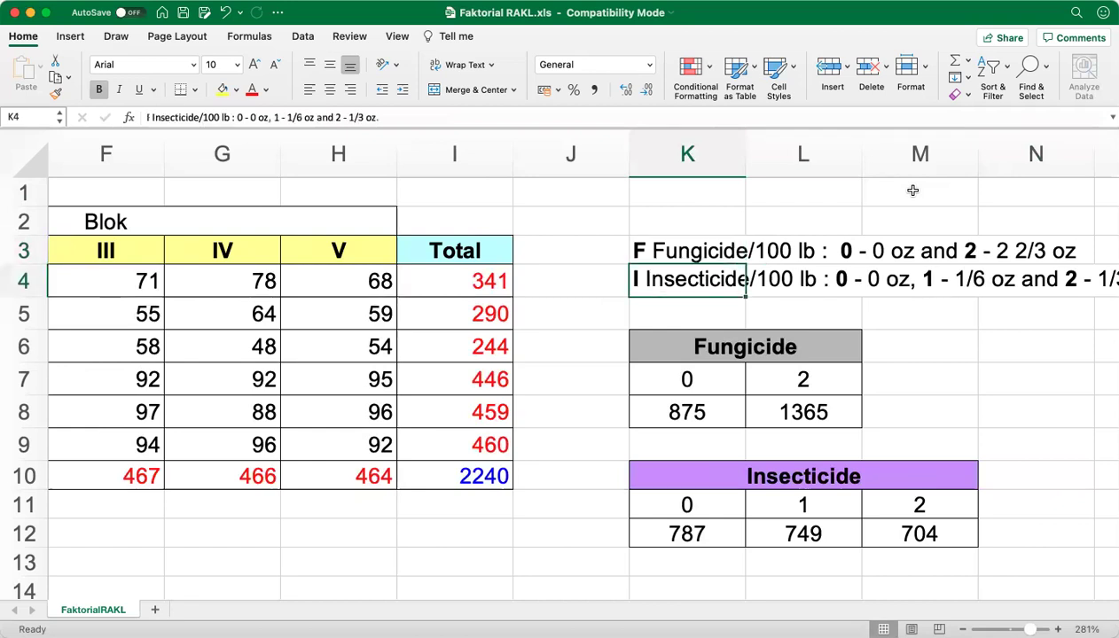
key("Right")
key("Right")
key("Right")
key("Right")
key("Left")
key("Left")
key("Left")
key("Left")
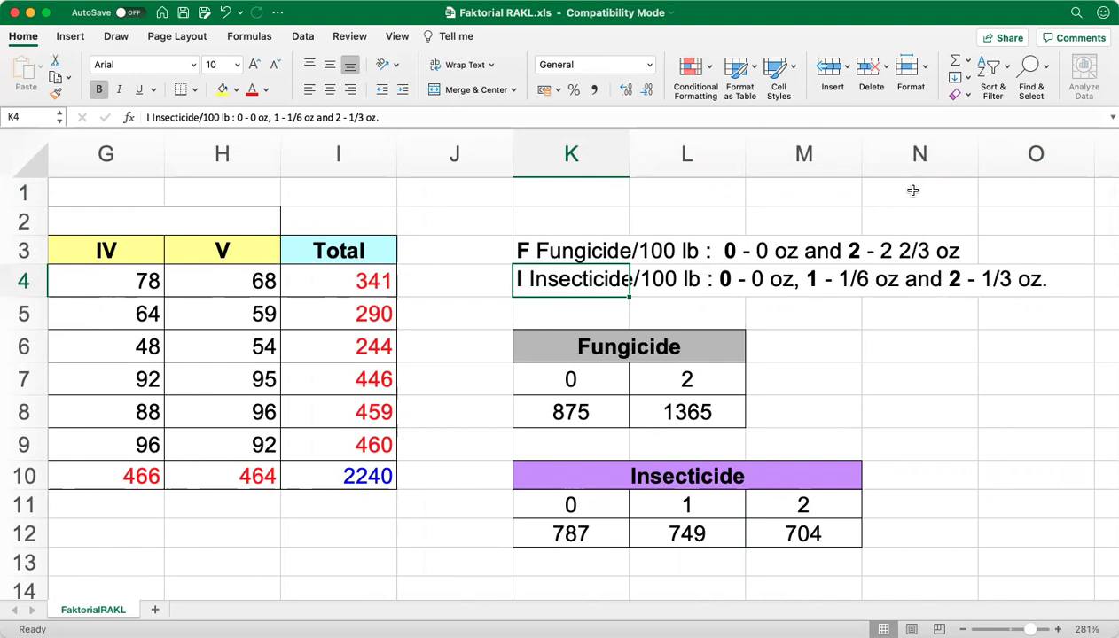
Step: Review the treatment combination labels in column C and select the observations for all blocks in D4:H9
key("Left")
key("Left")
key("Left")
key("Left")
key("Left")
key("Left")
key("Left")
key("Left")
key("Left")
key("Left")
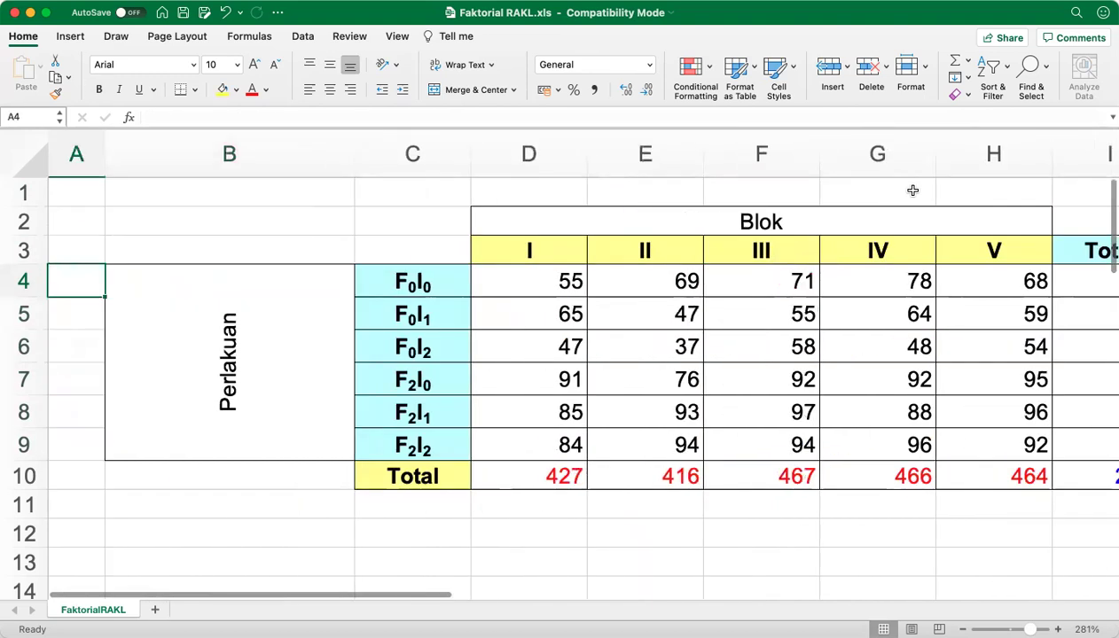
key("Right")
key("Right")
key("Right")
key("Left")
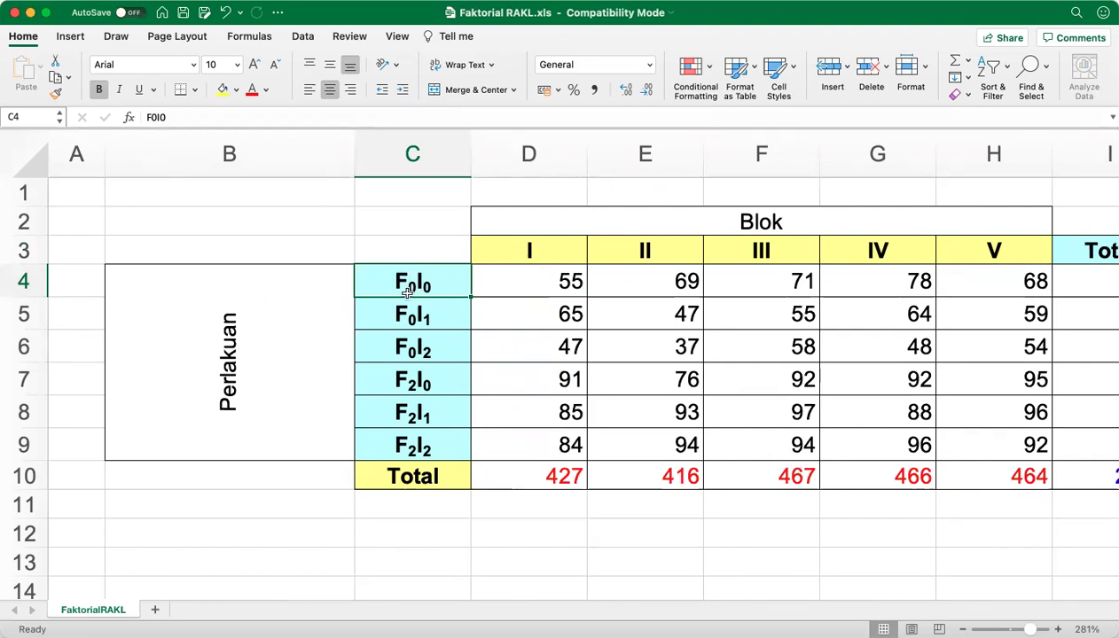
left_click_drag(520, 293, 963, 441)
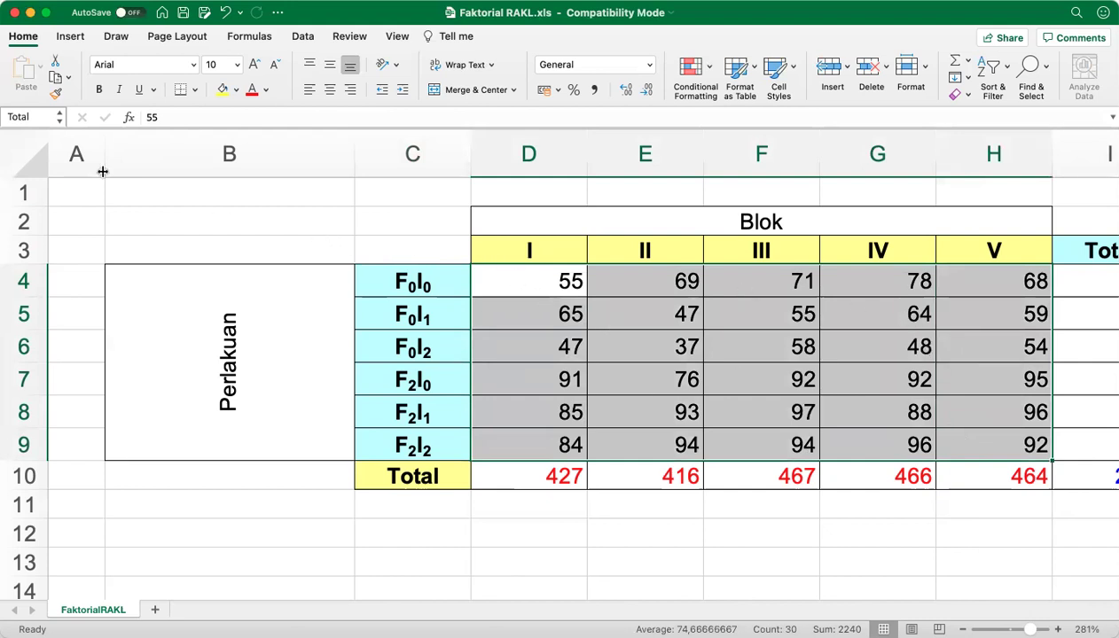
left_click(426, 241)
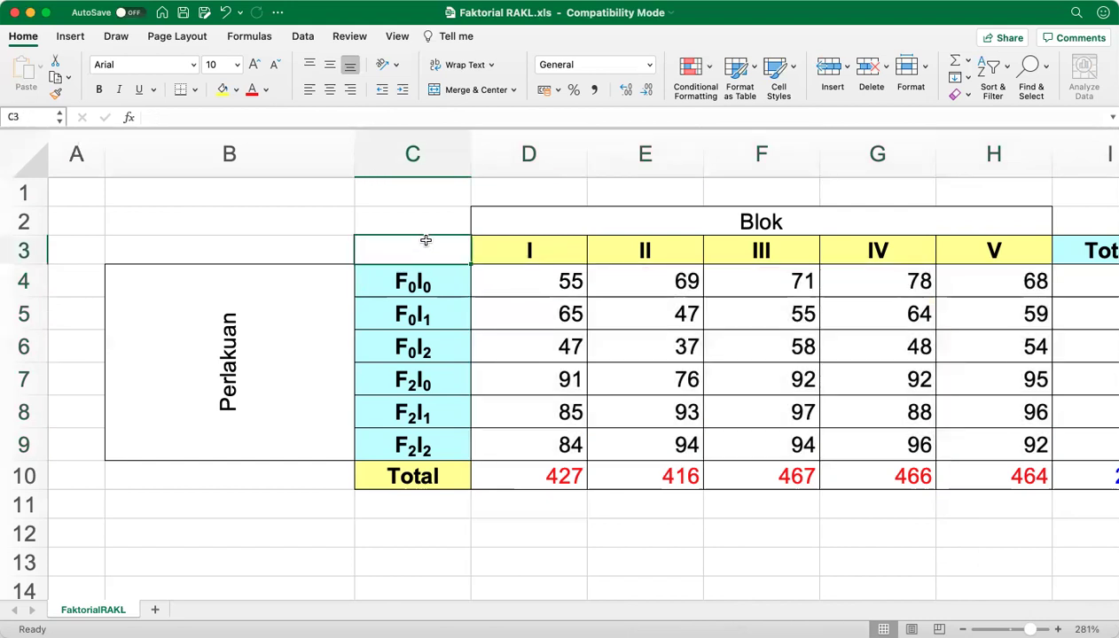
key("Down")
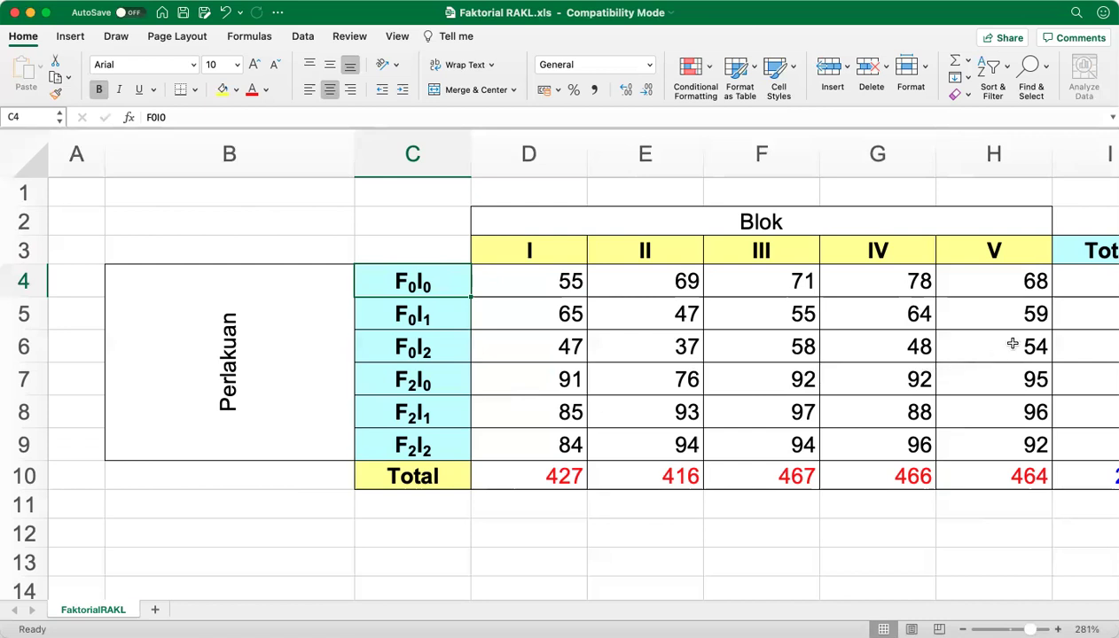
Step: Inspect the formulas for the first treatment total in I4, the block I total in D10 and the grand total in I10
left_click(561, 289)
key("Right")
key("Right")
key("Right")
key("Right")
key("Right")
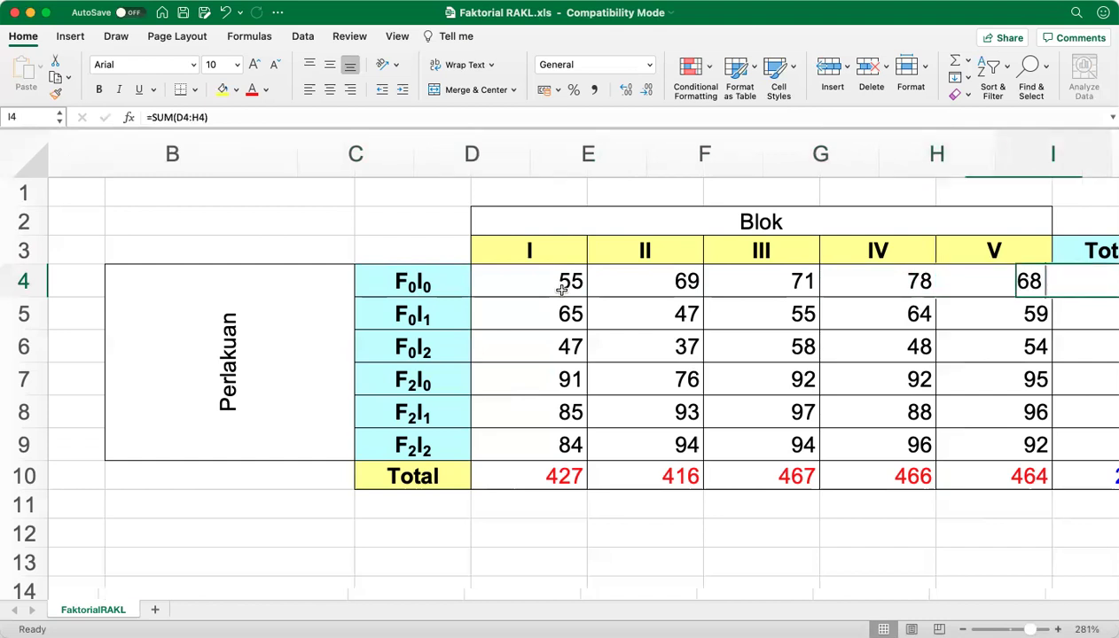
scroll(561, 290, "right", 3)
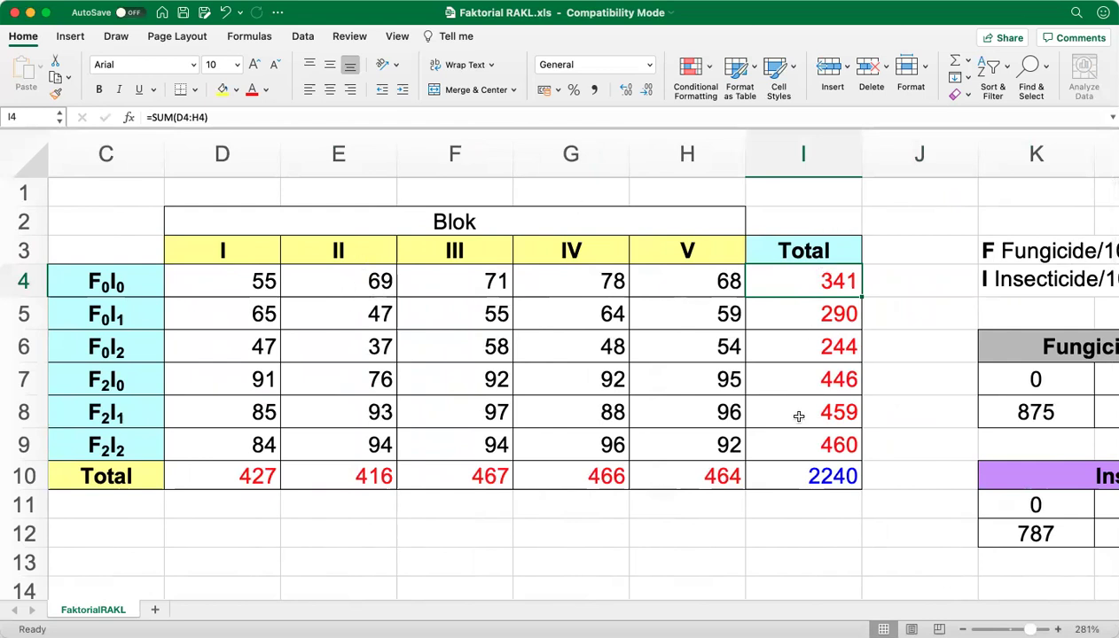
left_click(253, 473)
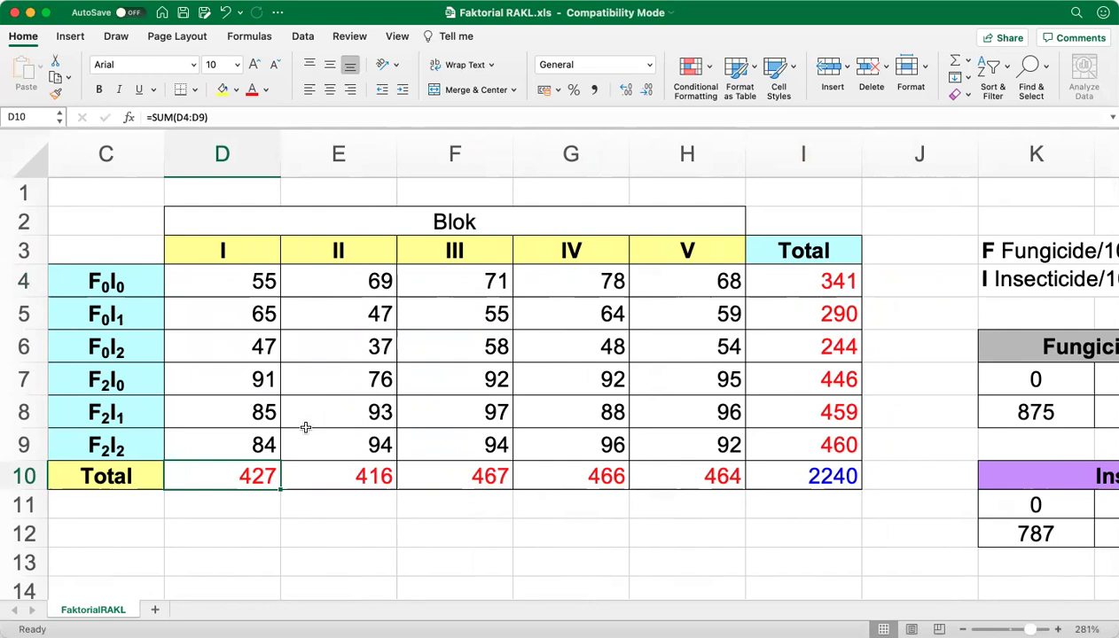
left_click(824, 478)
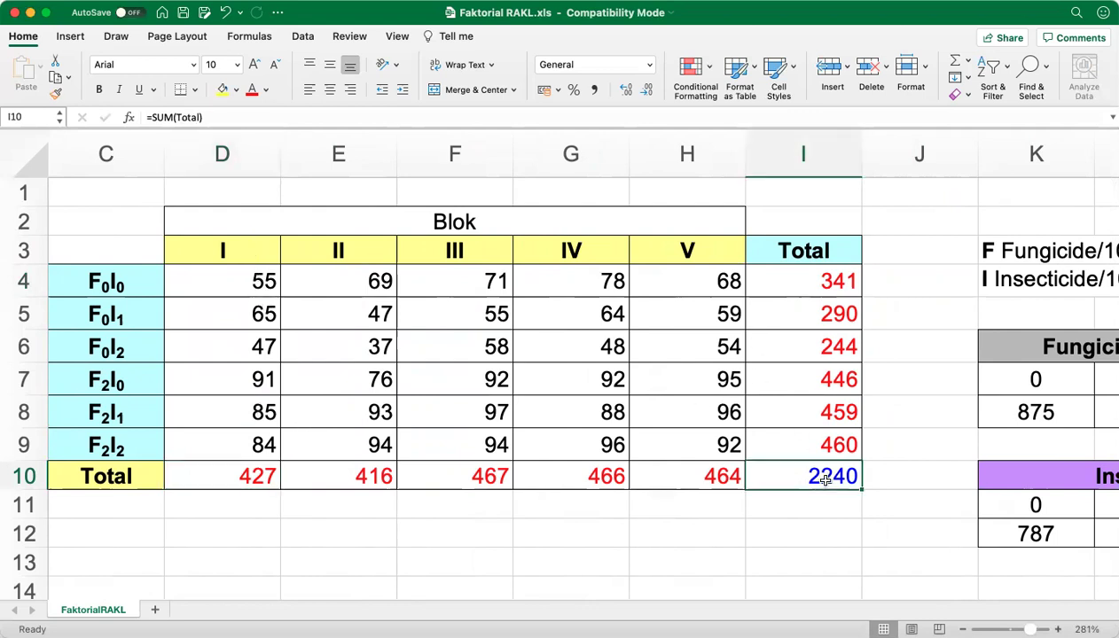
Step: Inspect the formula for the fungicide level 0 total in K8 and compare it with the treatment labels in column C
left_click(908, 385)
key("Right")
key("Right")
key("Right")
key("Down")
key("Left")
key("Left")
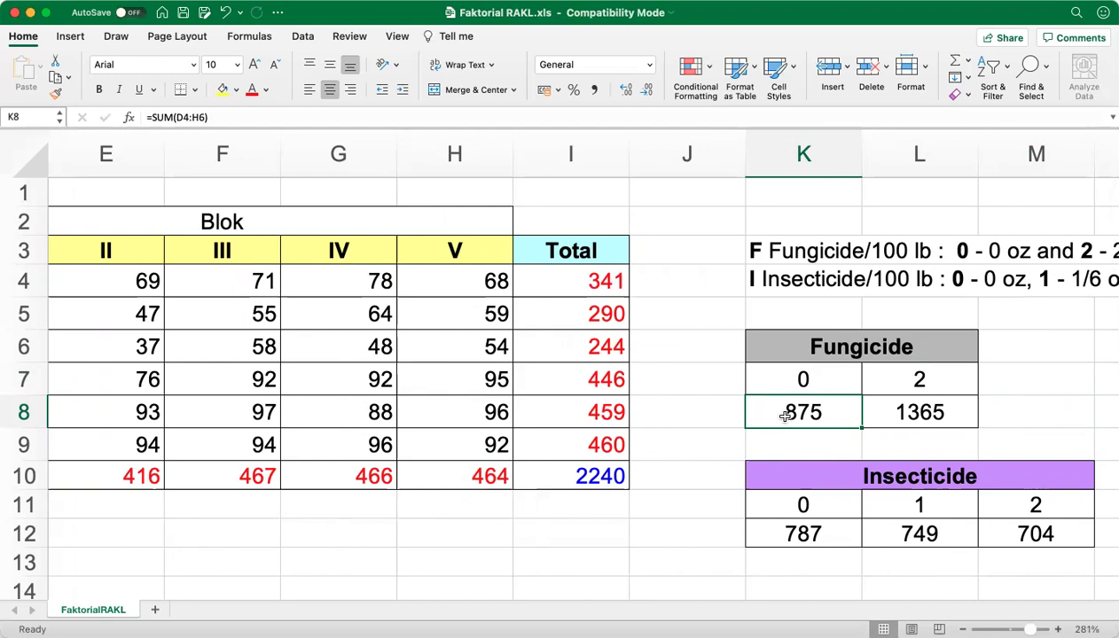
left_click(122, 385)
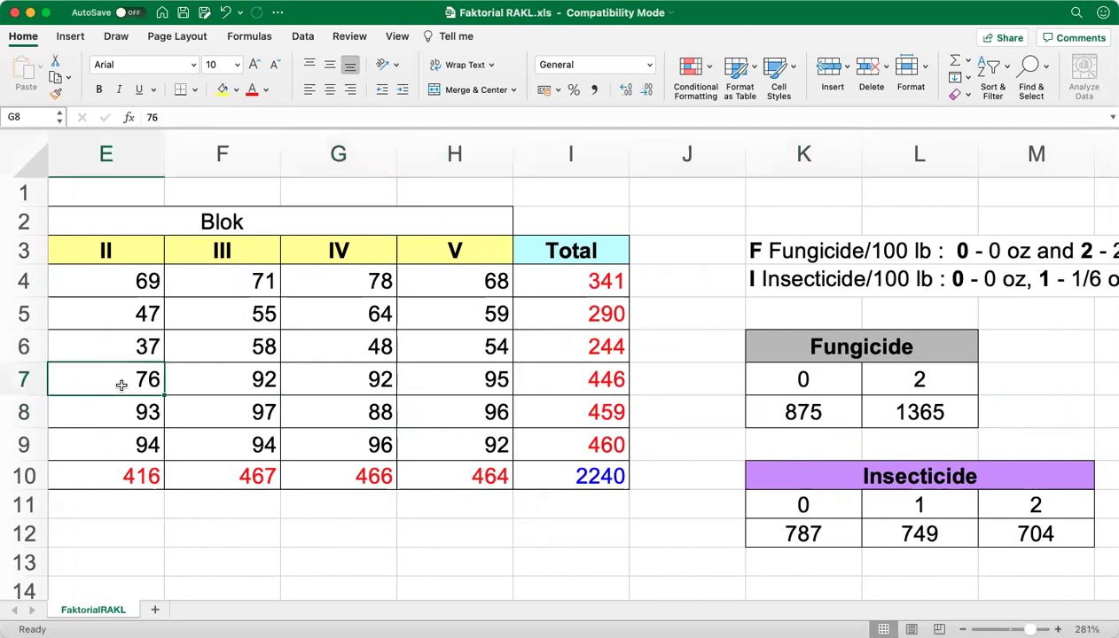
key("Left")
key("Left")
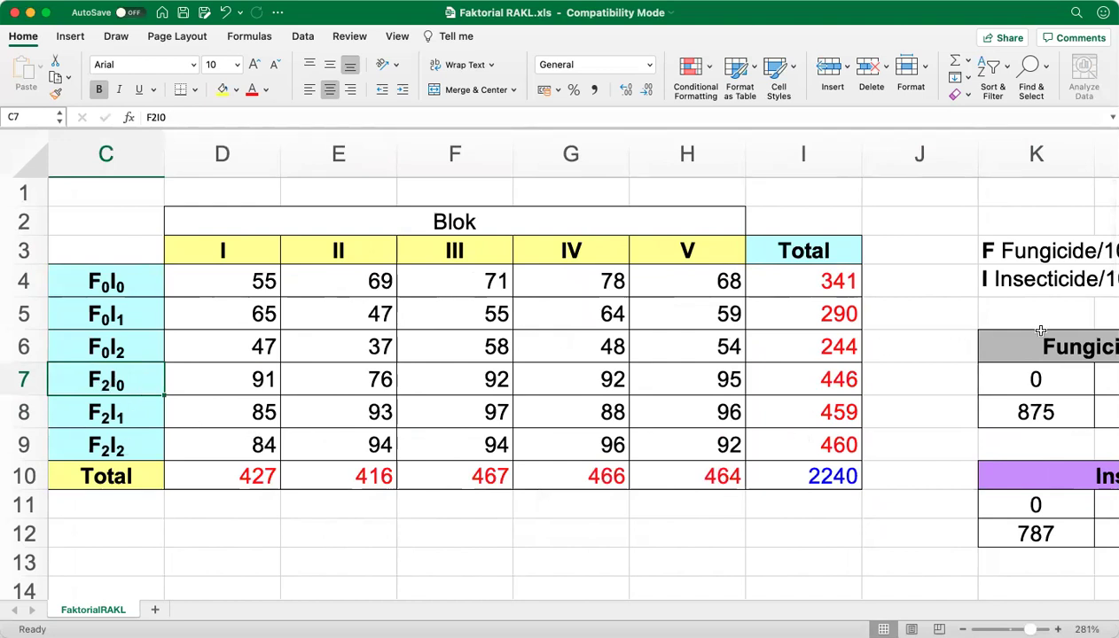
left_click(1026, 411)
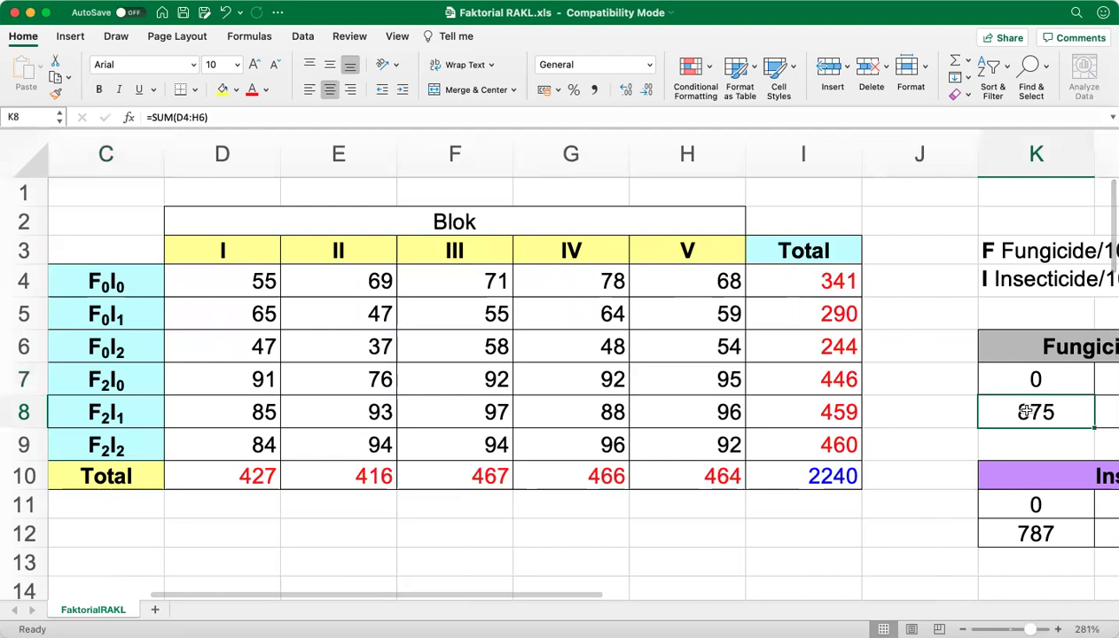
Step: Inspect the formula for the insecticide level 0 total in K12
key("Right")
key("Right")
key("Down")
key("Down")
key("Down")
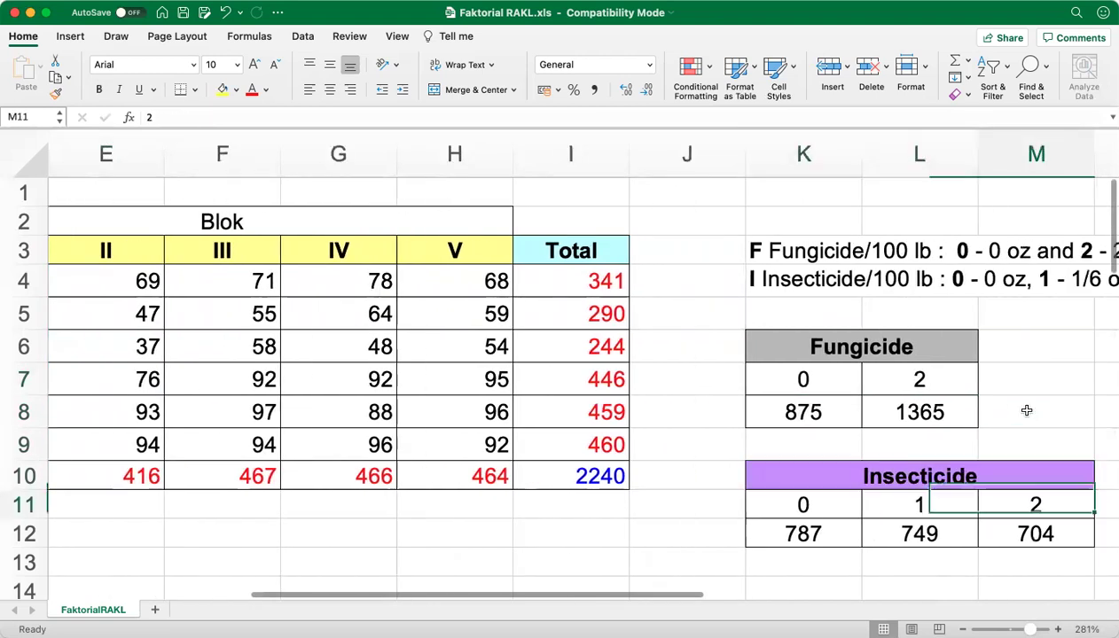
key("Left")
key("Left")
key("Down")
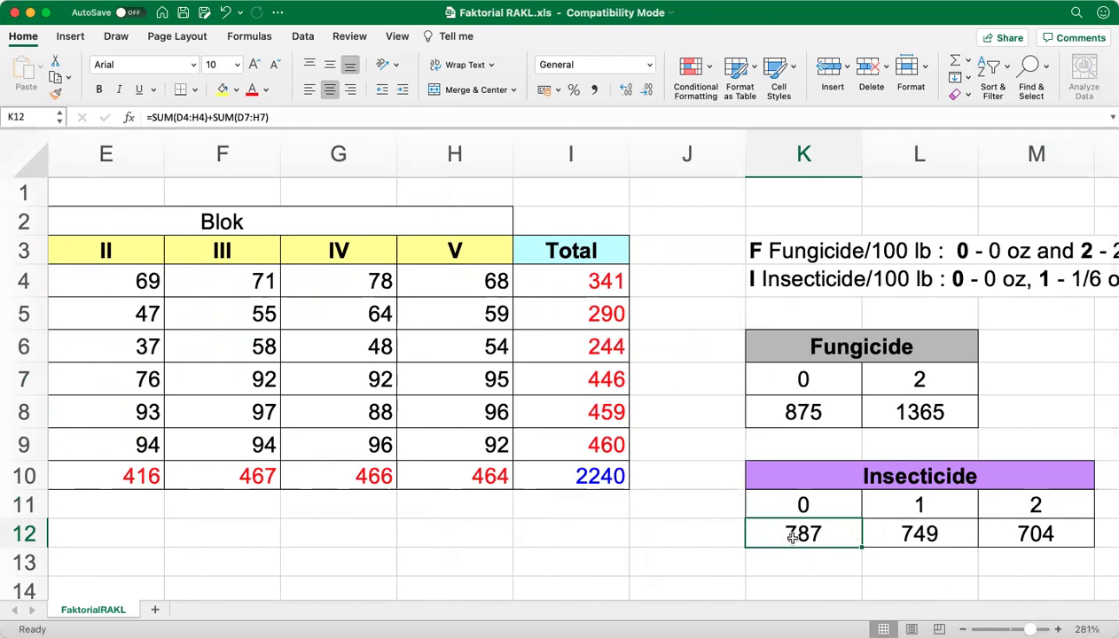
Step: Check the named ranges of the fungicide totals in K8:L8 and the insecticide totals in K12:M12
left_click_drag(775, 410, 855, 411)
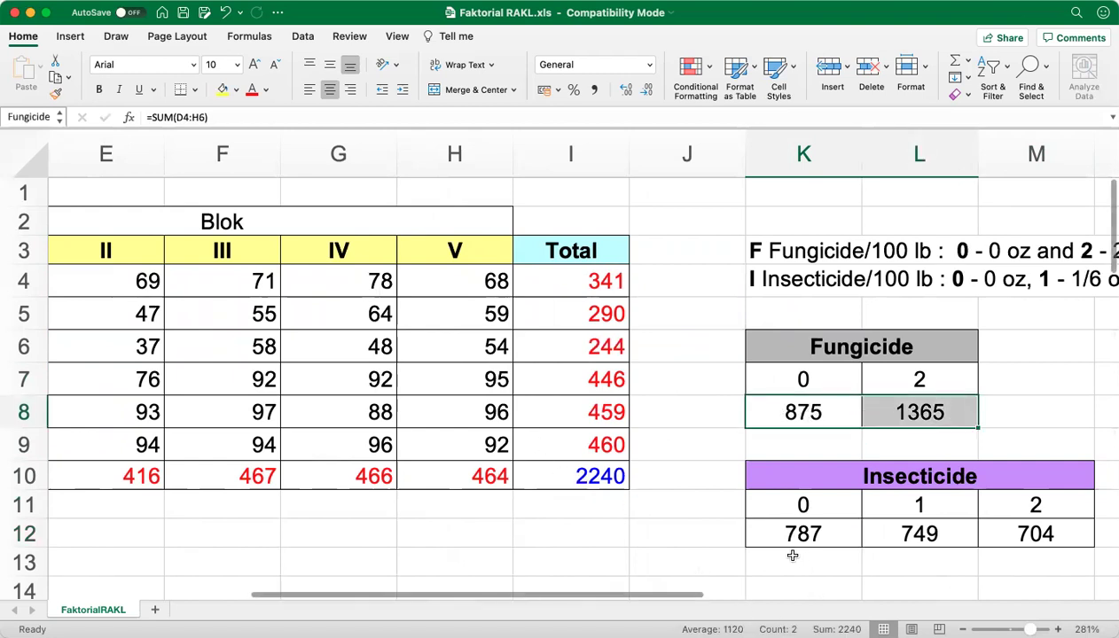
left_click_drag(787, 532, 1000, 532)
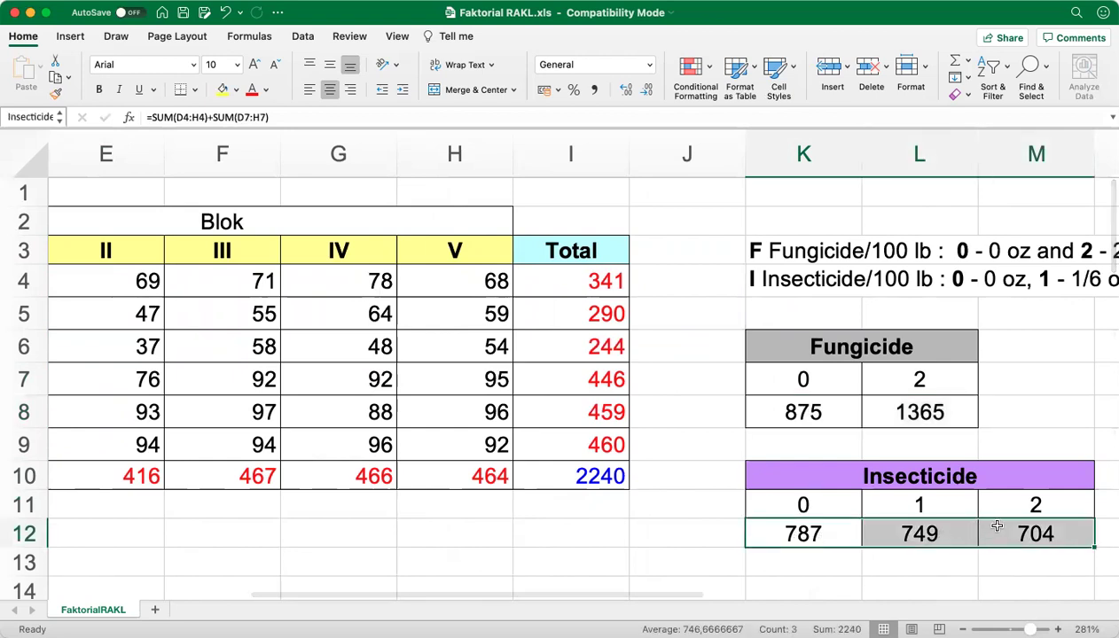
left_click(705, 526)
Step: Examine the analysis of variance table below the data, covering the sources of variation in rows 16 to 27
key("Left")
key("Left")
key("Left")
key("Left")
key("Left")
key("Left")
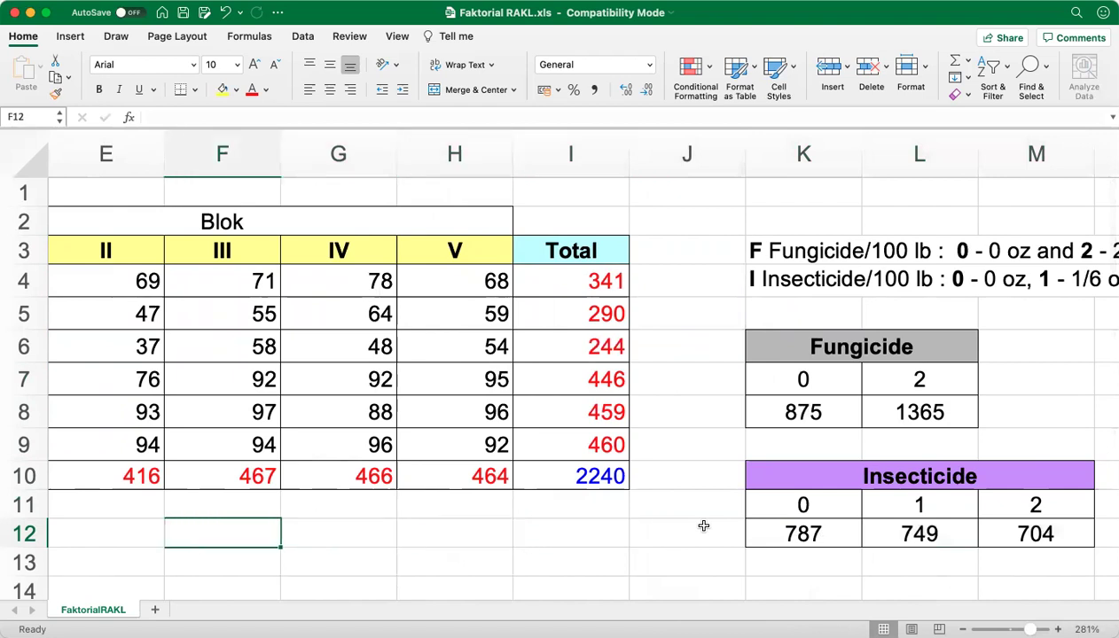
key("Down")
key("Down")
key("Down")
key("Down")
key("Down")
key("Down")
key("Down")
key("Down")
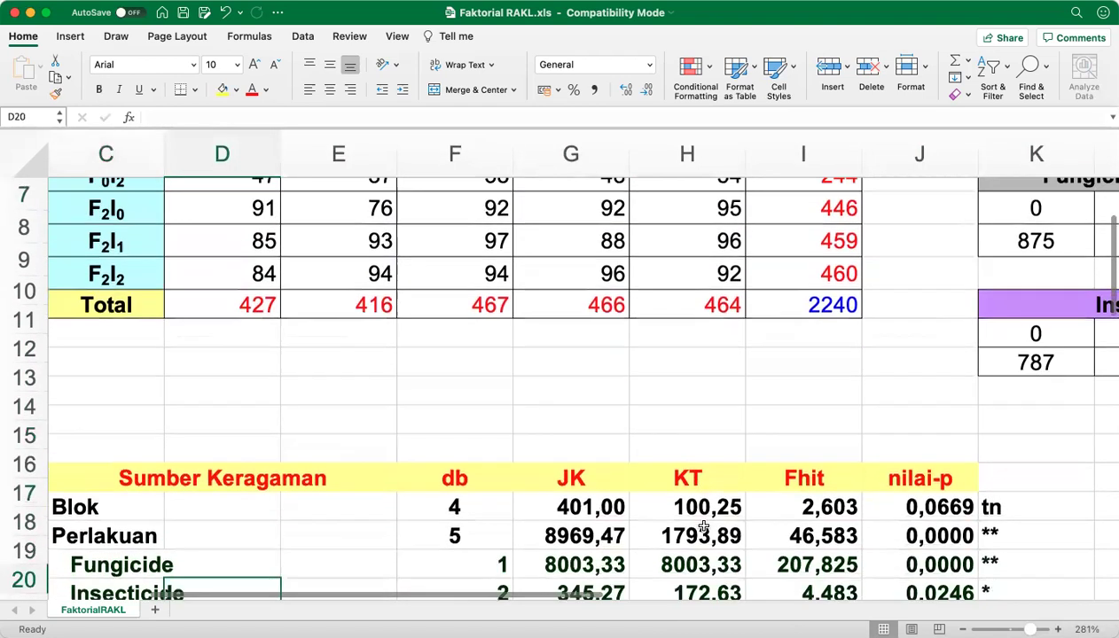
key("Left")
key("Left")
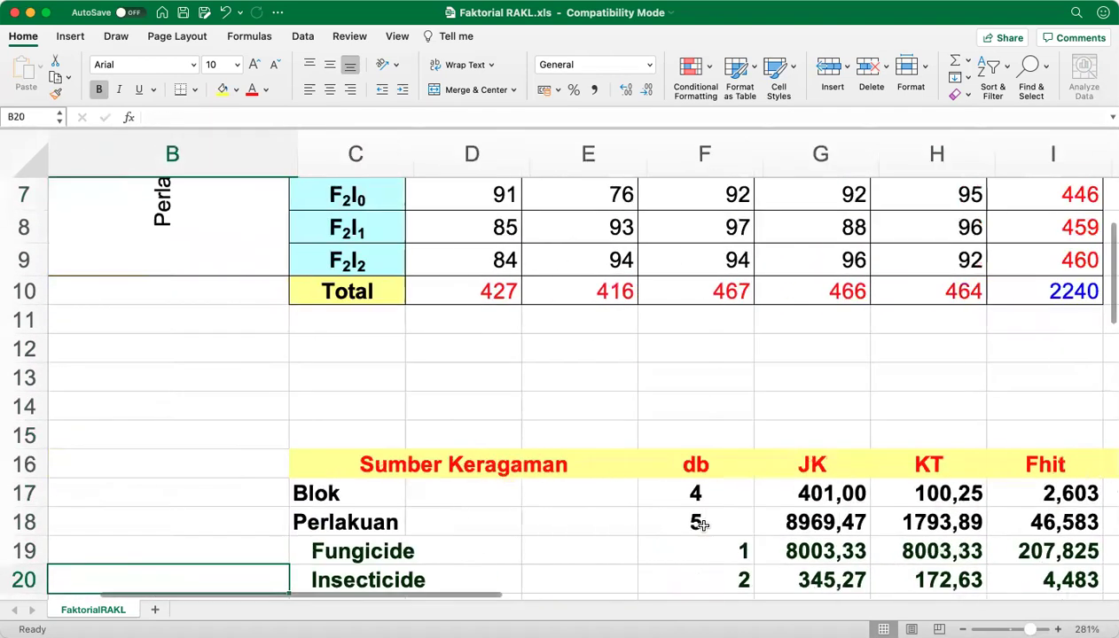
key("Right")
key("Down")
key("Down")
key("Down")
key("Down")
key("Down")
key("Down")
key("Down")
key("Down")
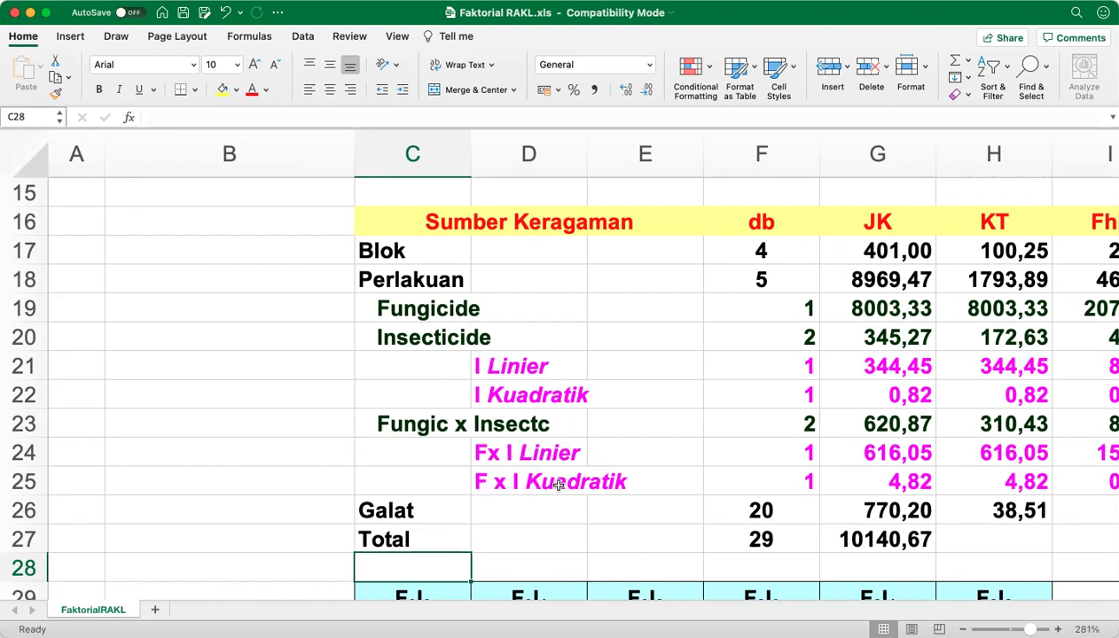
Step: Inspect the degrees-of-freedom formula for the Total row in F27, leaving edit mode without changing it
left_click(807, 367)
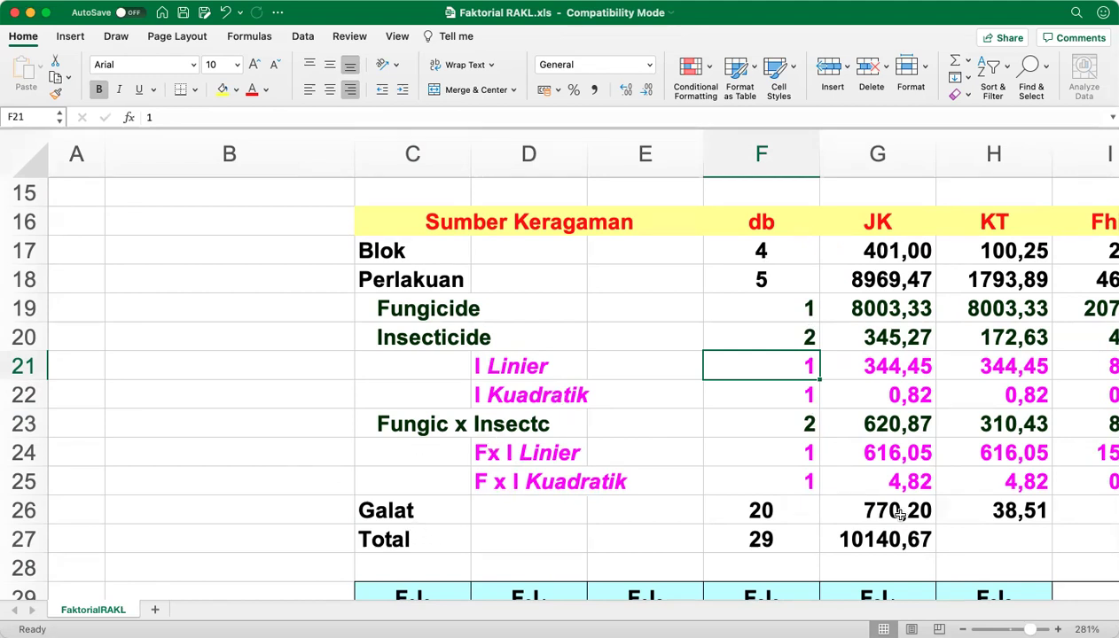
left_click(761, 534)
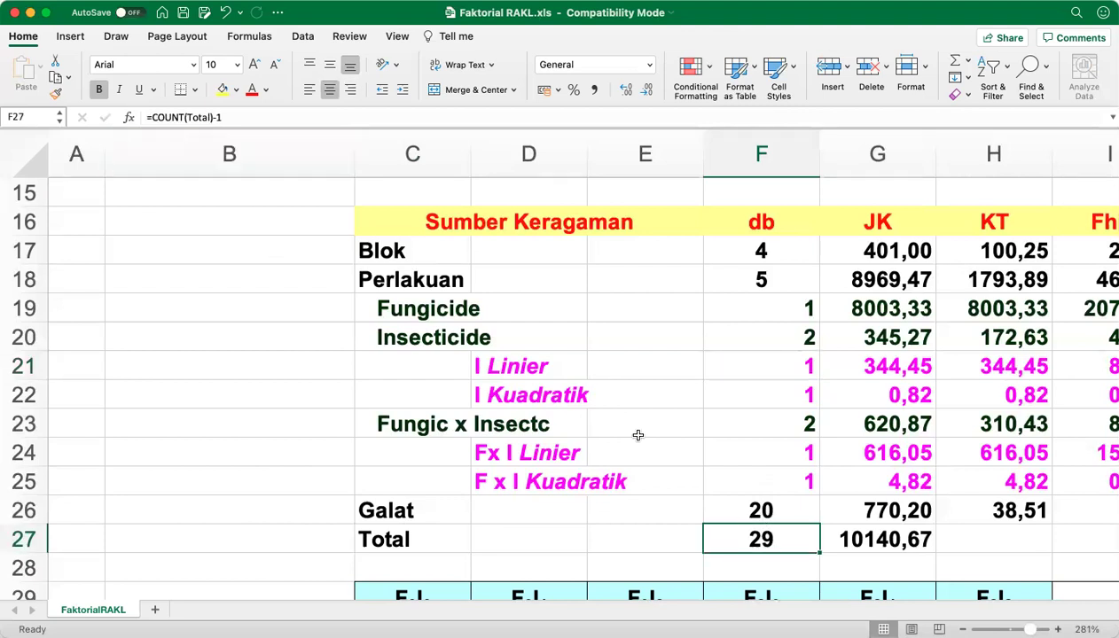
left_click(250, 116)
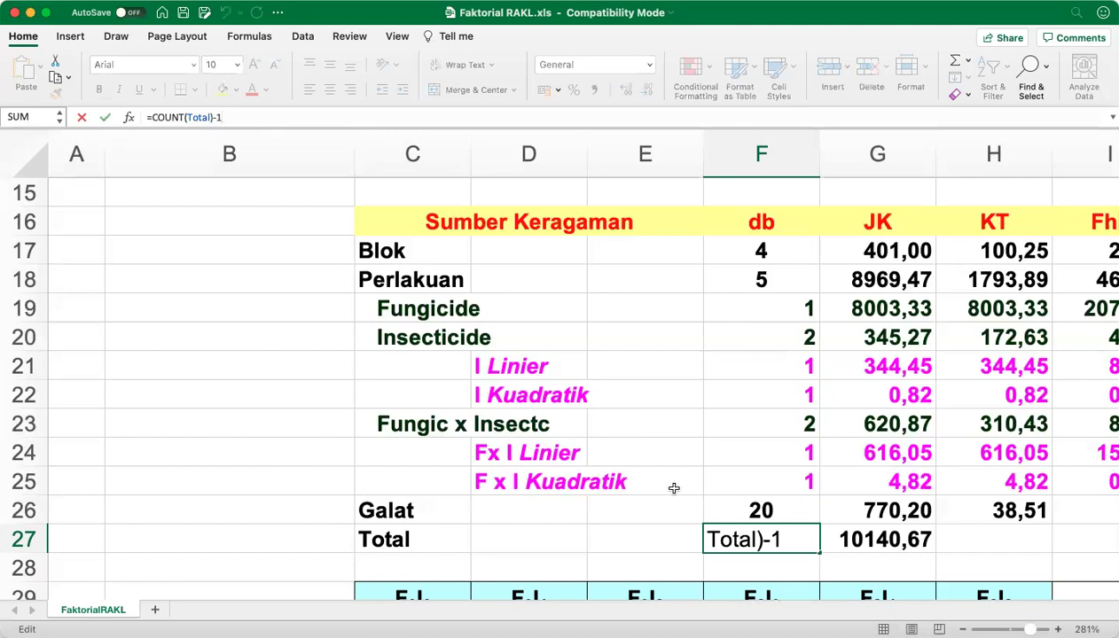
left_click(714, 539)
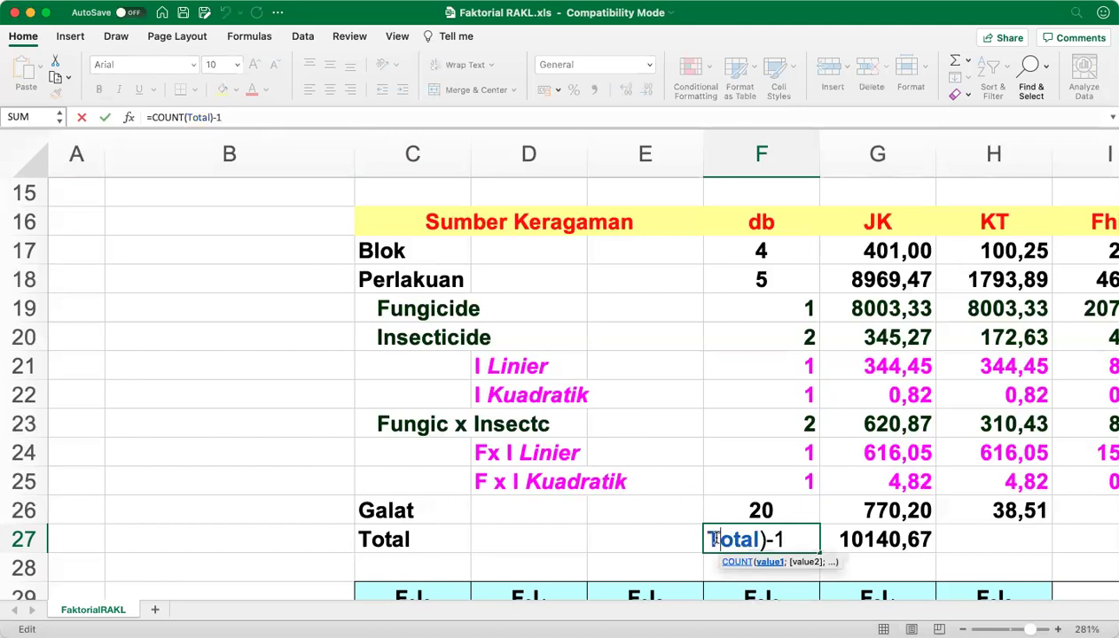
left_click(812, 545)
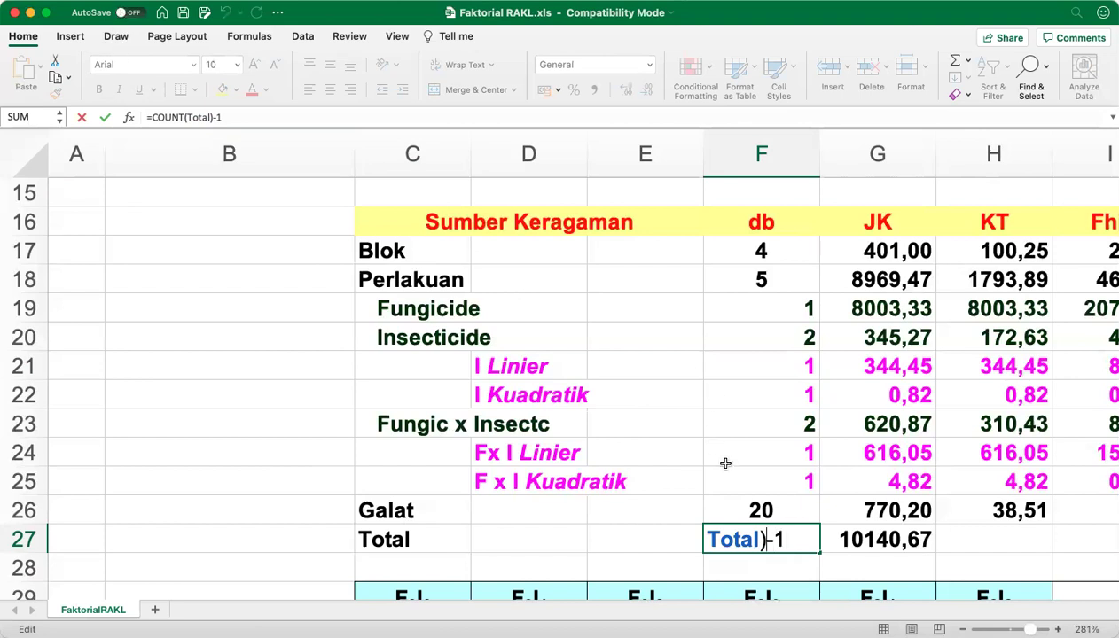
key("Home")
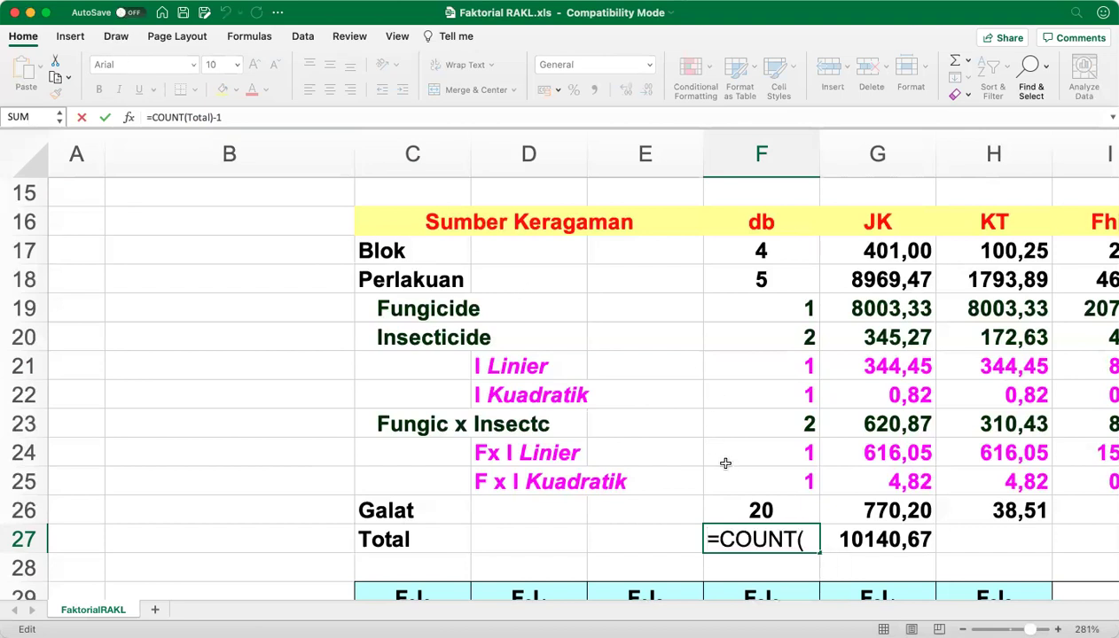
left_click(740, 493)
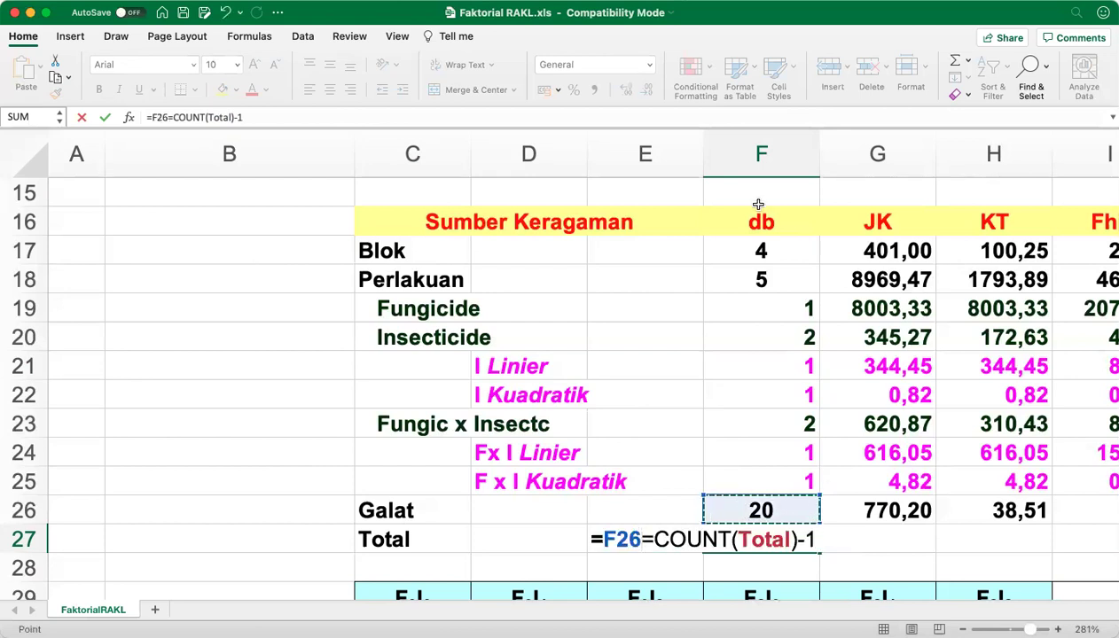
key("Escape")
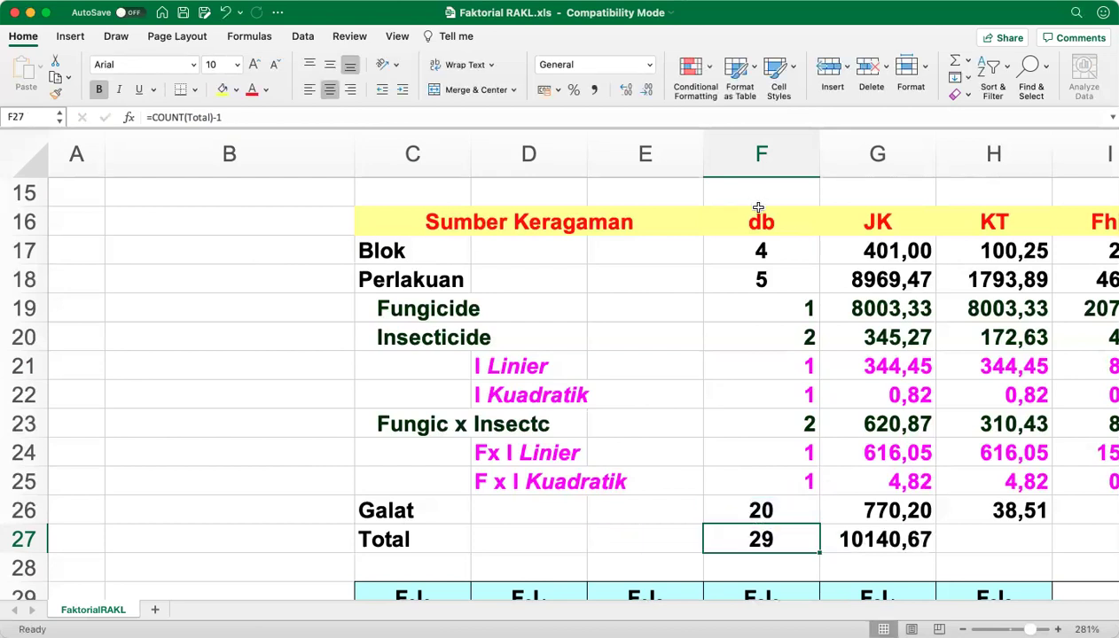
Step: Inspect the degrees-of-freedom entries from Blok in F17 down to the Fungic x Insectc interaction in F23
left_click(742, 251)
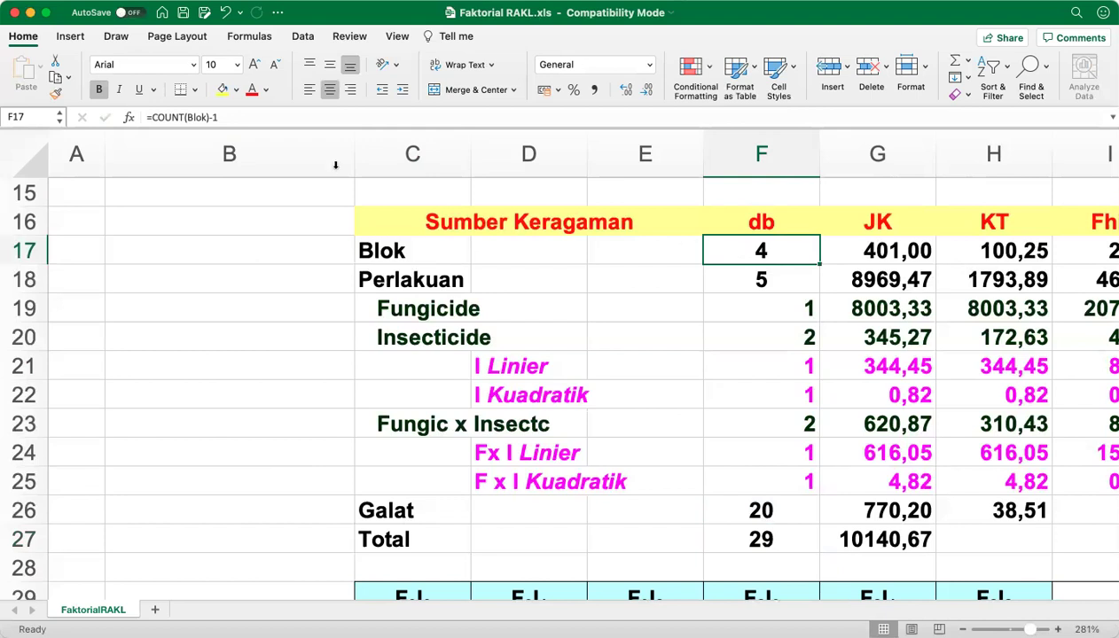
left_click(734, 282)
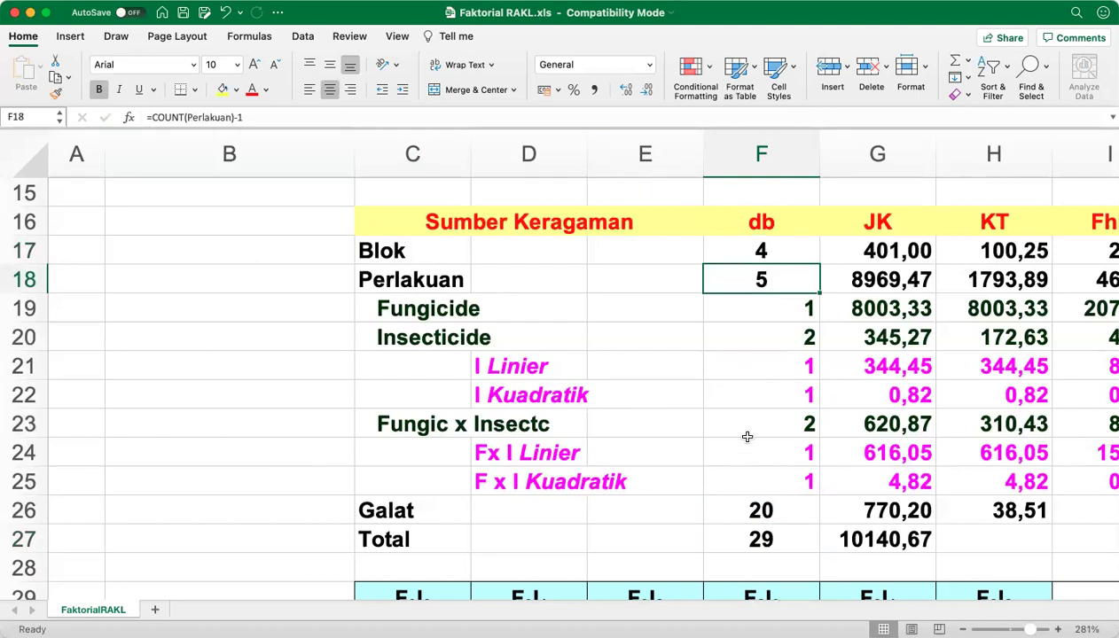
left_click(799, 308)
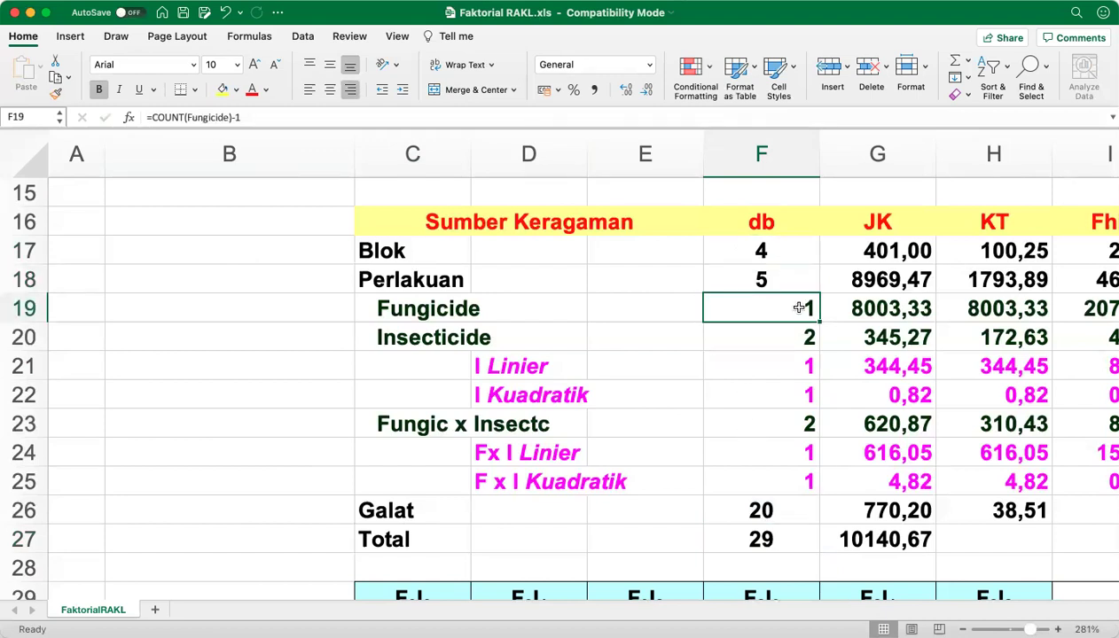
left_click(806, 338)
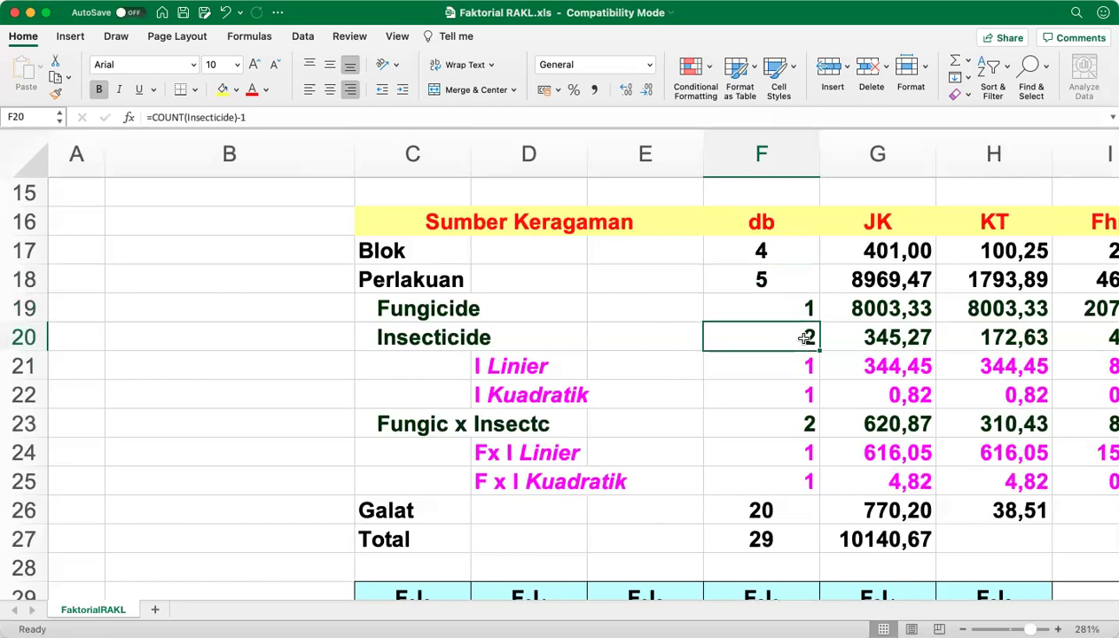
left_click(808, 373)
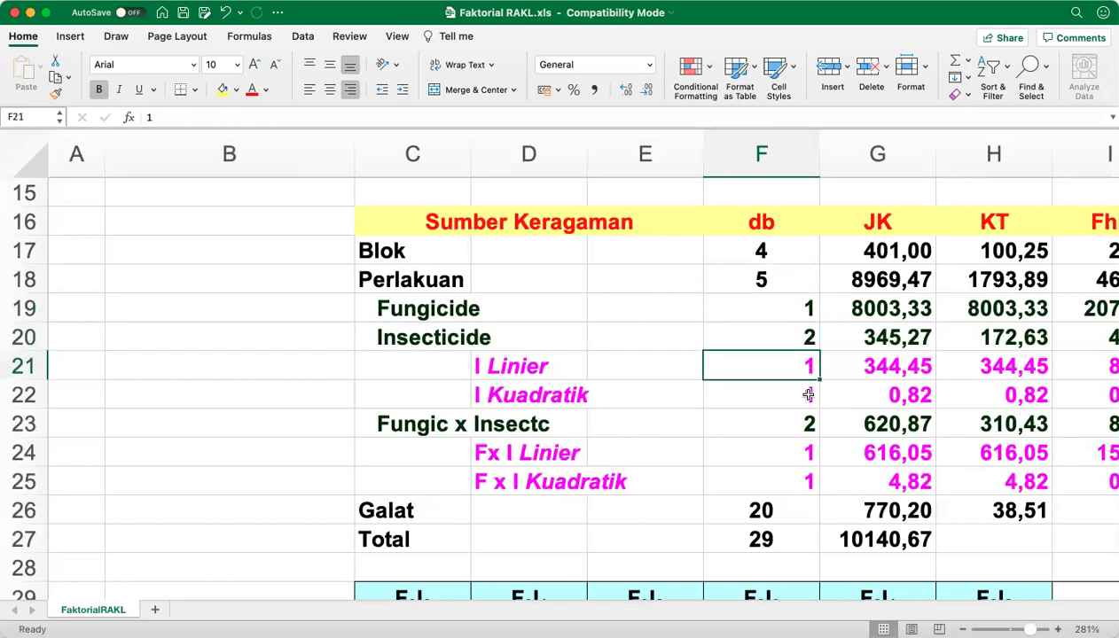
left_click(806, 404)
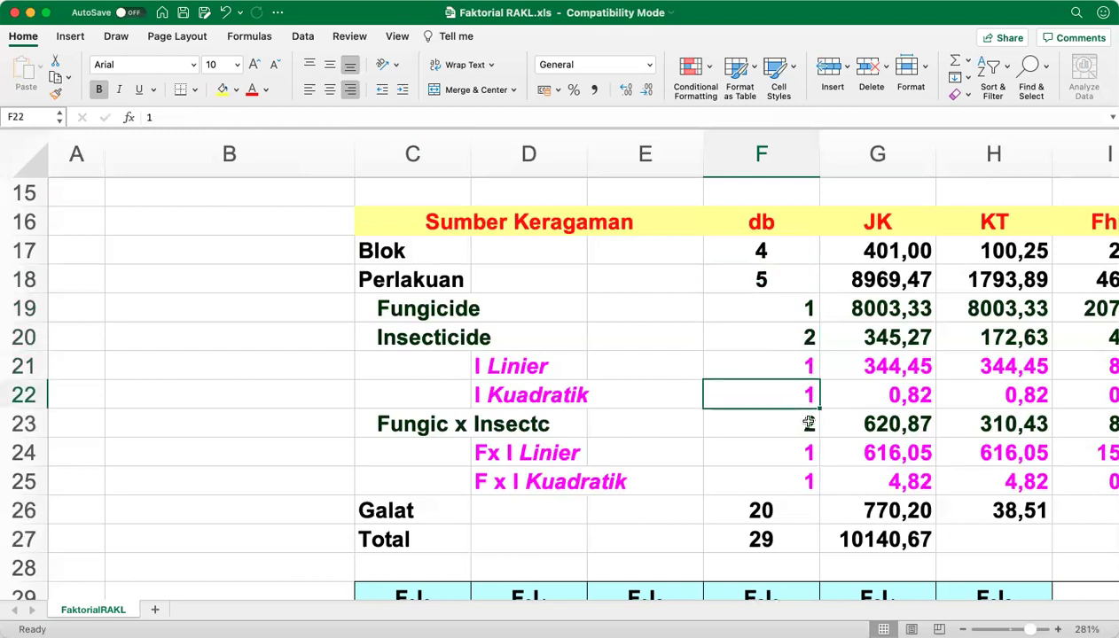
left_click(809, 424)
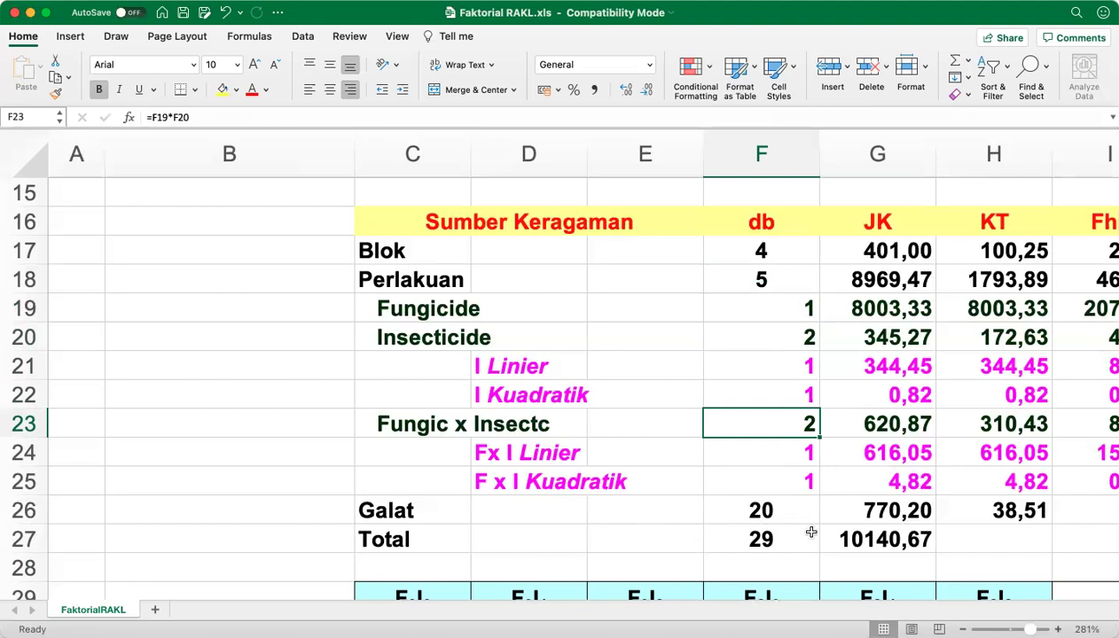
Step: Inspect the total sum-of-squares formula in G27, expanding it in edit mode to read its SUMSQ, SUM and COUNT terms
left_click(894, 540)
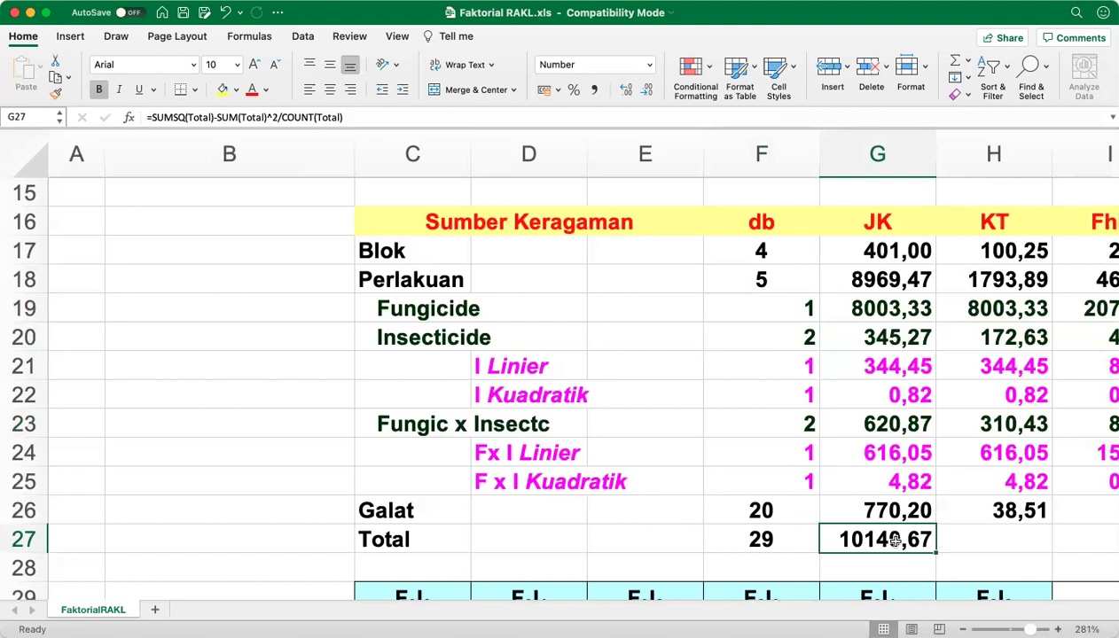
left_click(355, 116)
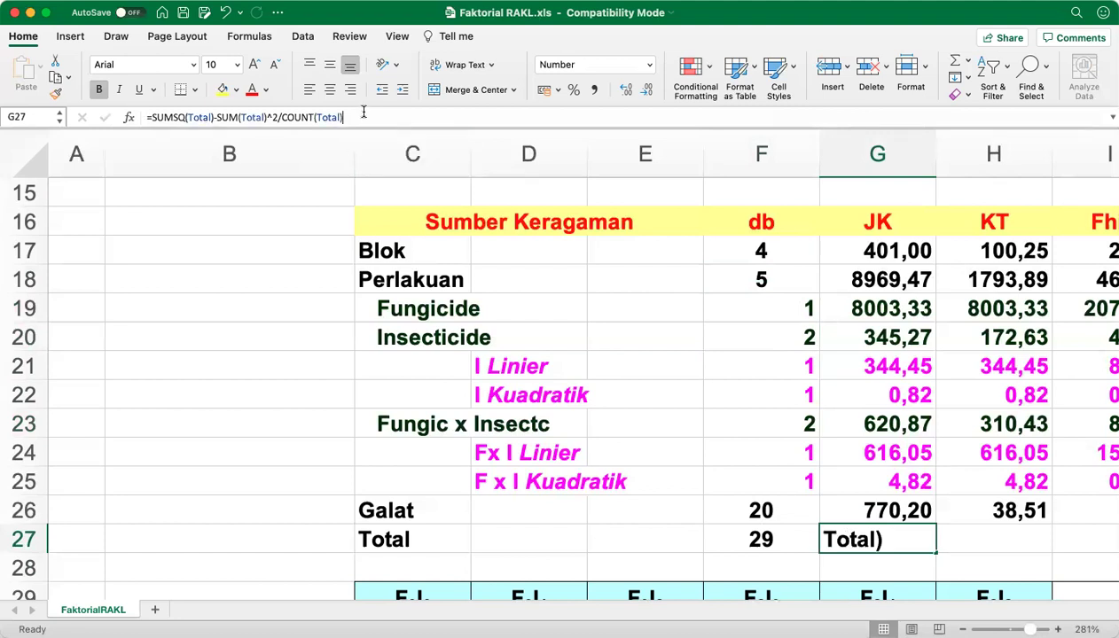
left_click(839, 534)
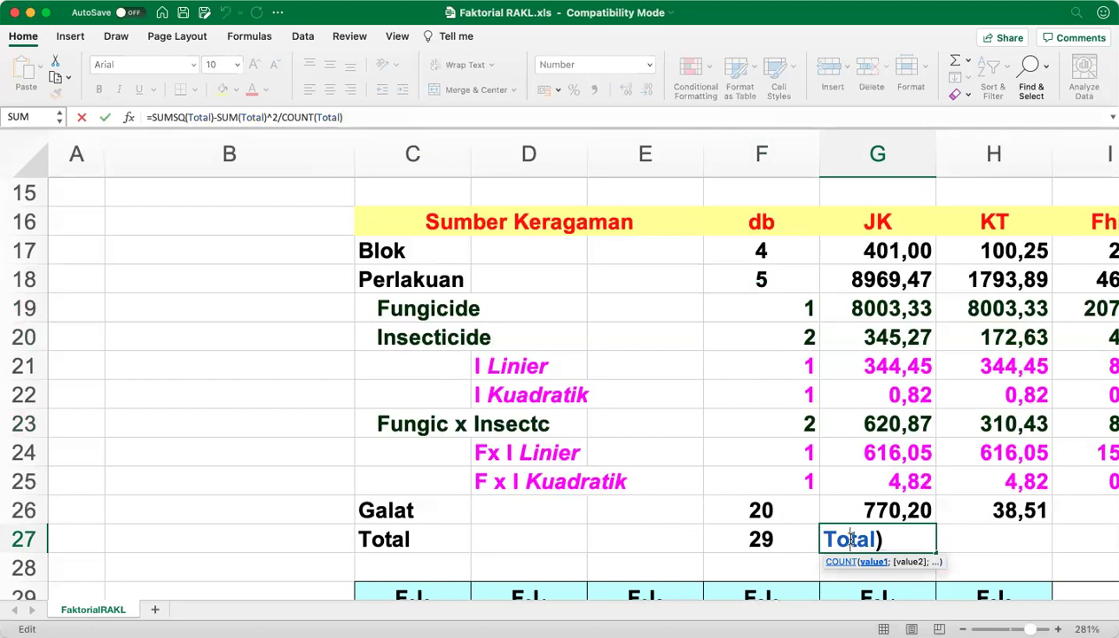
left_click(382, 114)
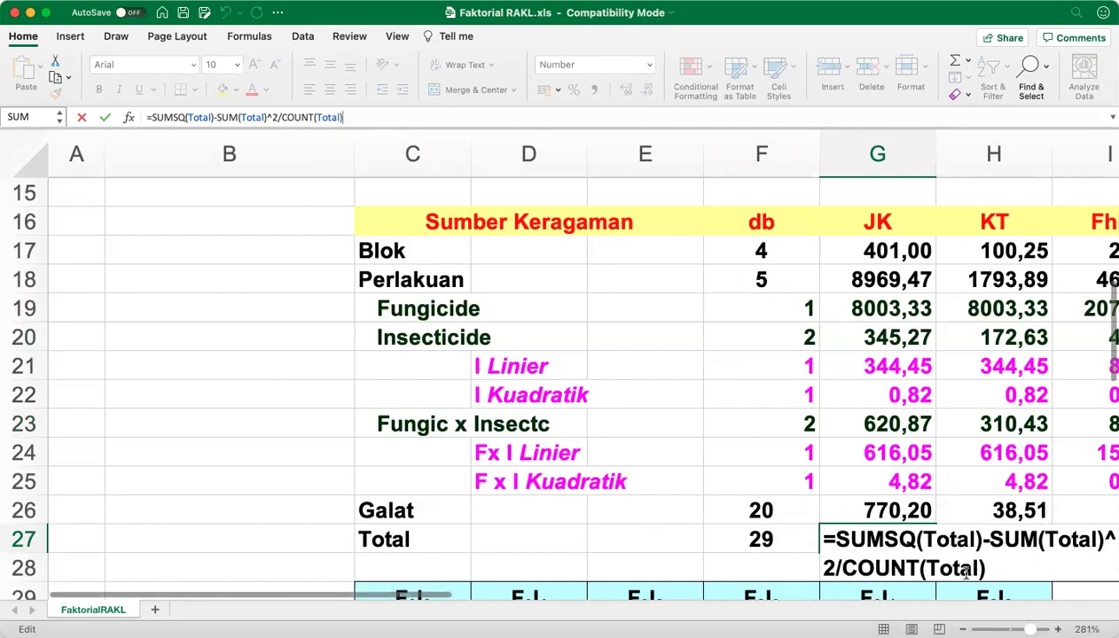
Step: Inspect the Blok sum-of-squares formula in G17, leaving edit mode without changing it
left_click(867, 247)
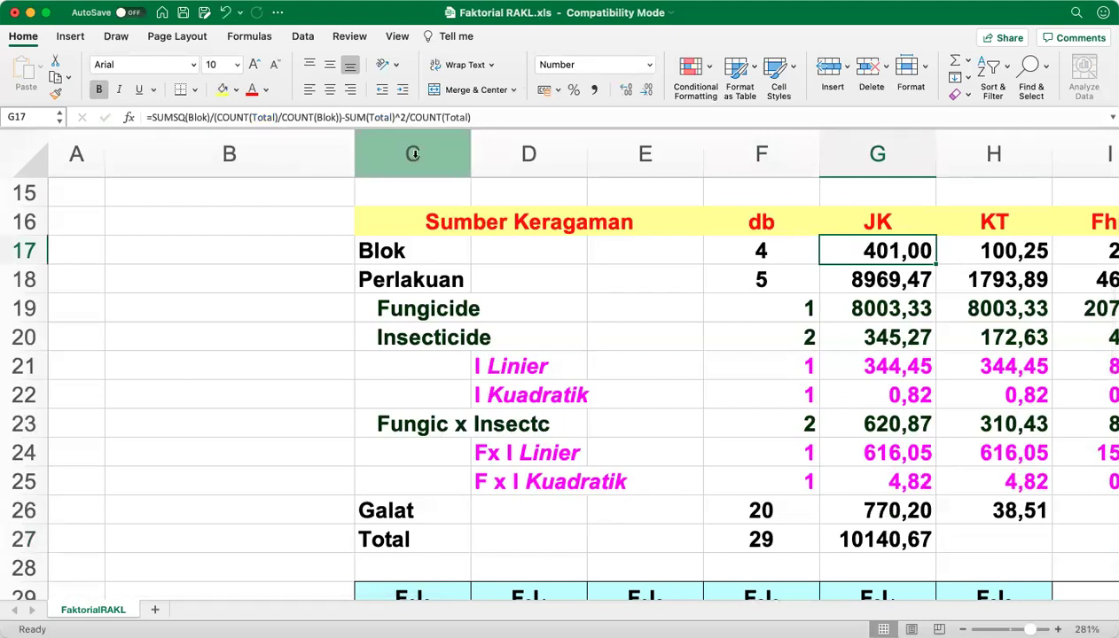
left_click(493, 117)
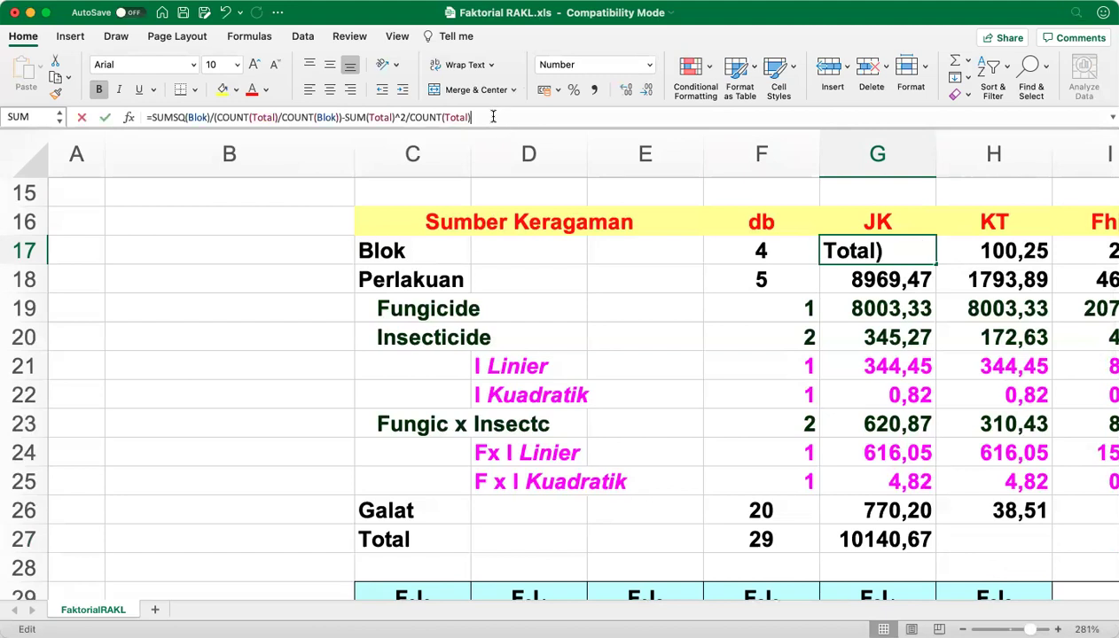
left_click(829, 252)
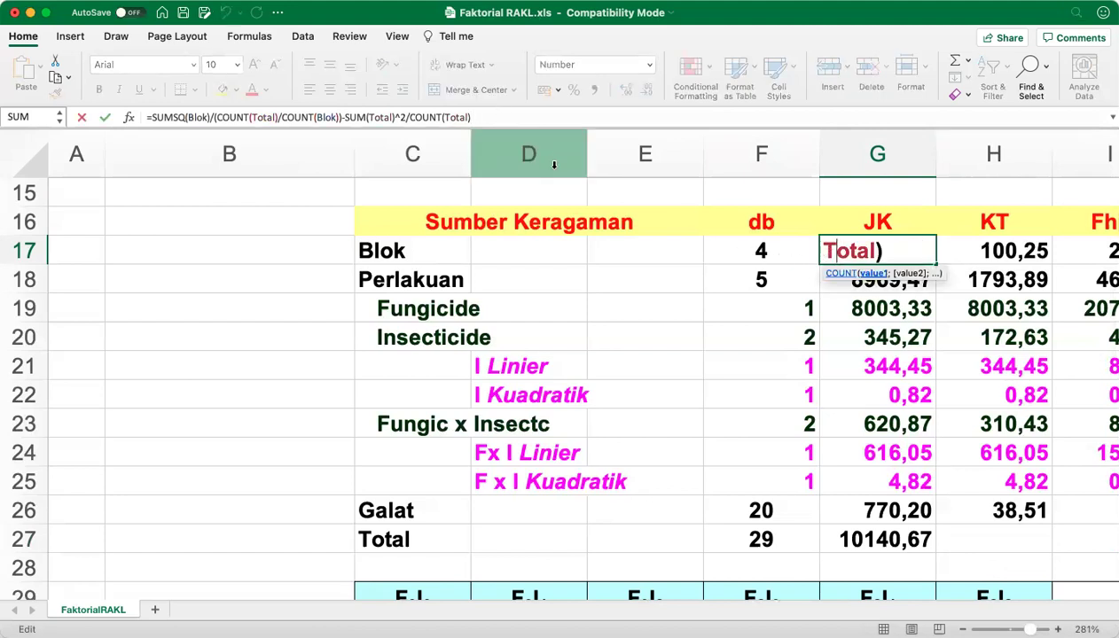
left_click(538, 116)
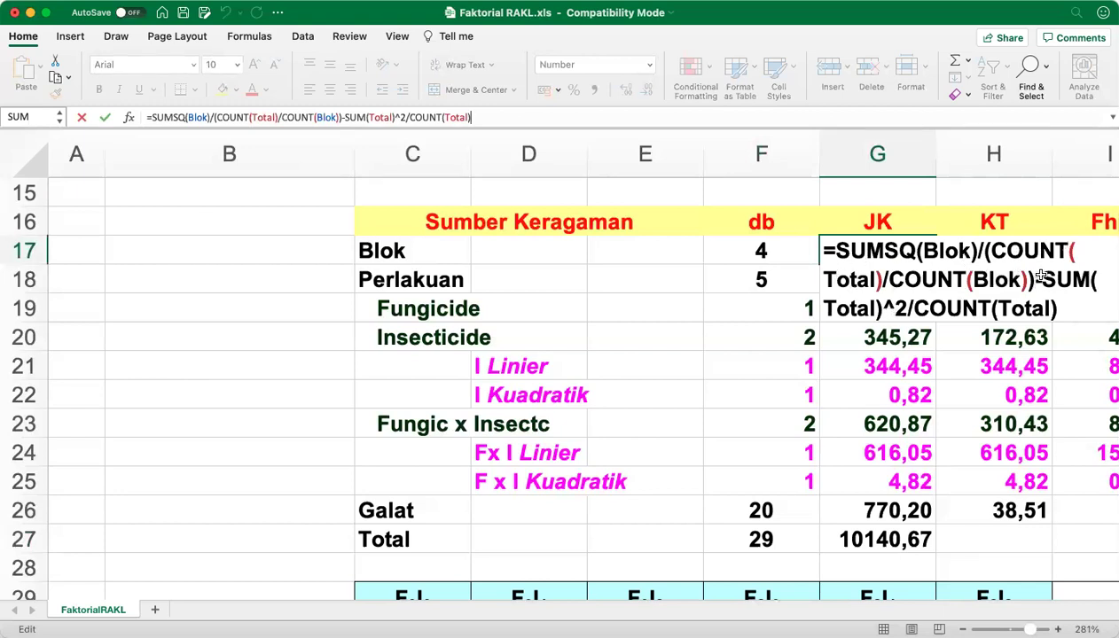
left_click(733, 284)
Step: Inspect the Perlakuan sum-of-squares formula in G18, leaving edit mode without changing it
left_click(878, 277)
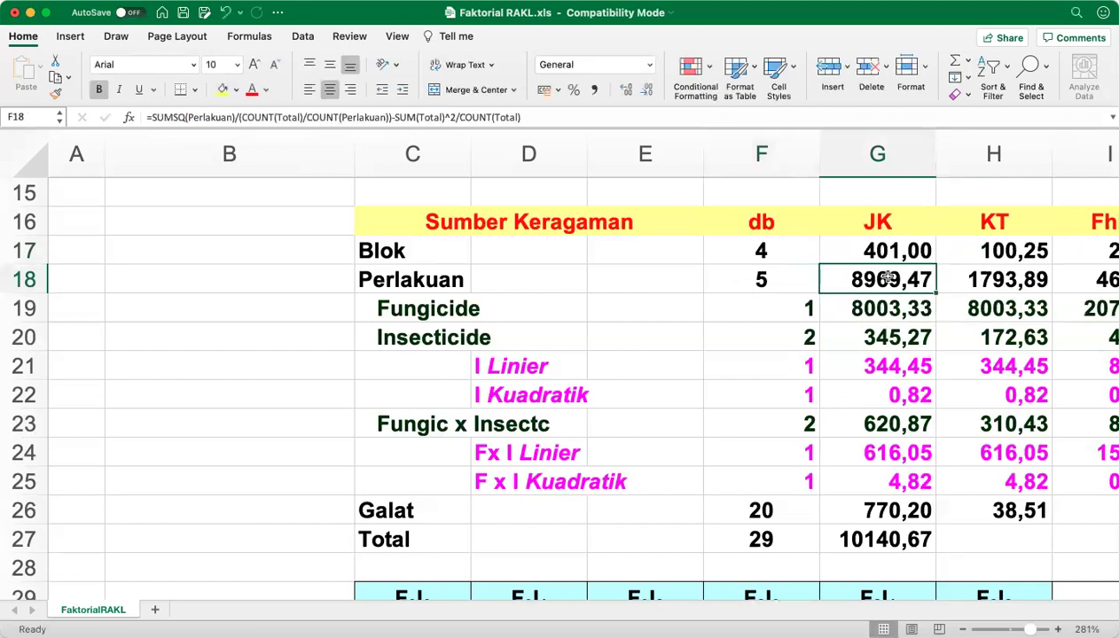
left_click(546, 116)
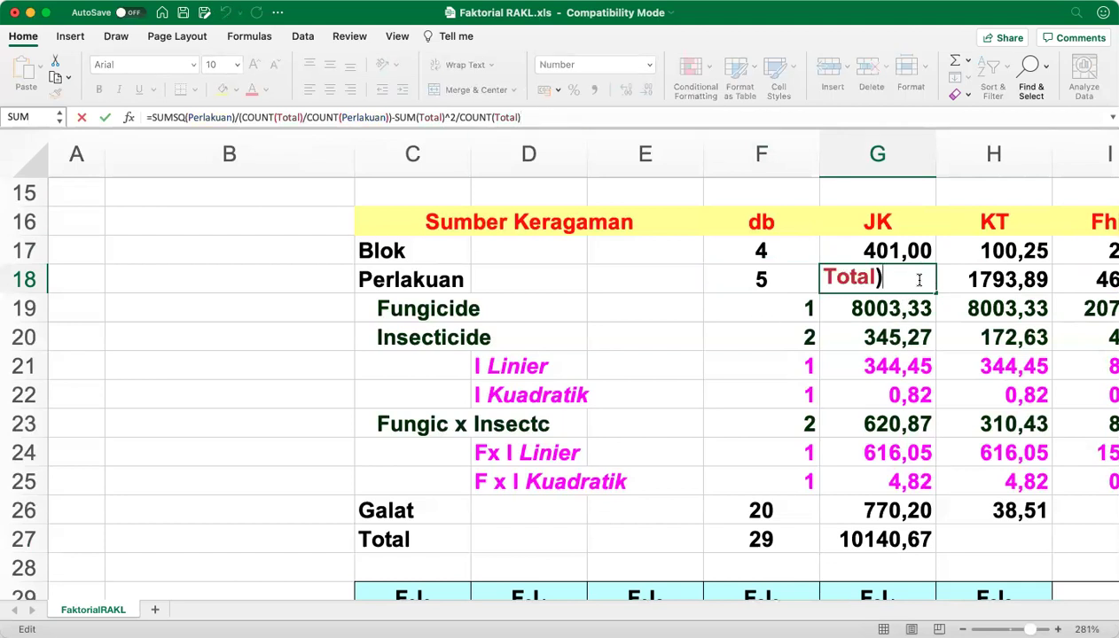
left_click(571, 119)
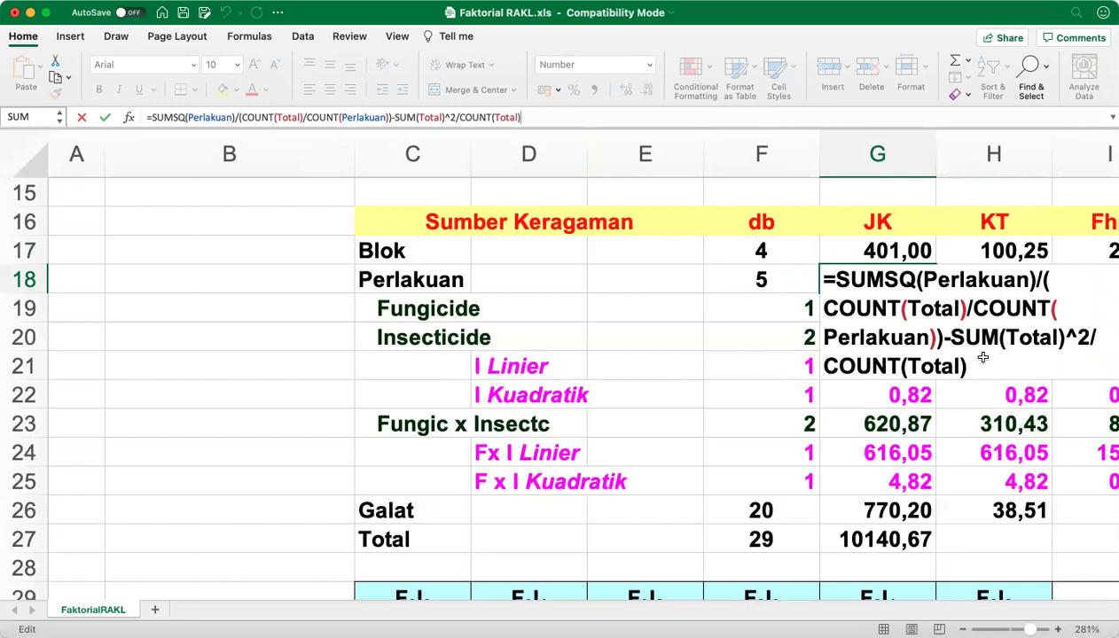
left_click(862, 200)
Step: Inspect the Galat formulas for degrees of freedom in F26 and sum of squares in G26, tracing the cells the latter subtracts
left_click(879, 513)
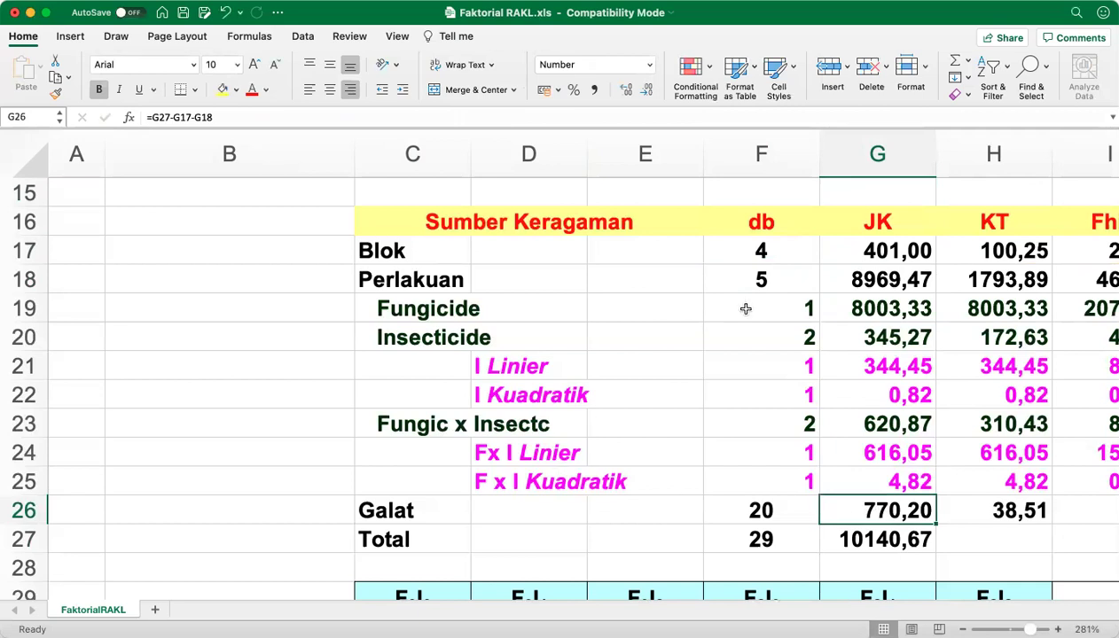
left_click(750, 510)
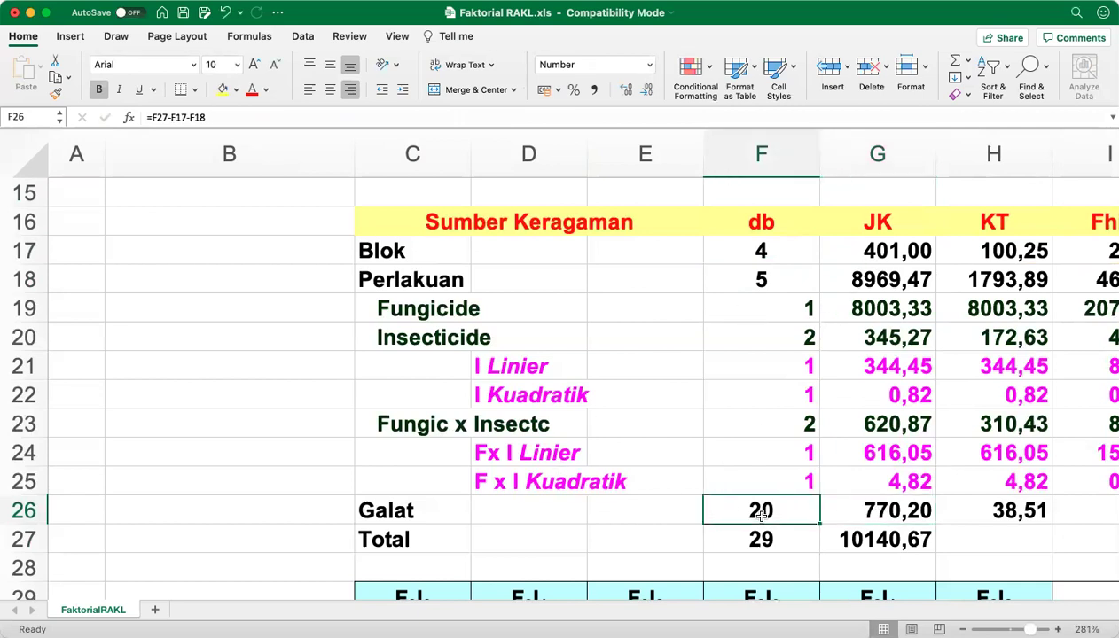
left_click(853, 507)
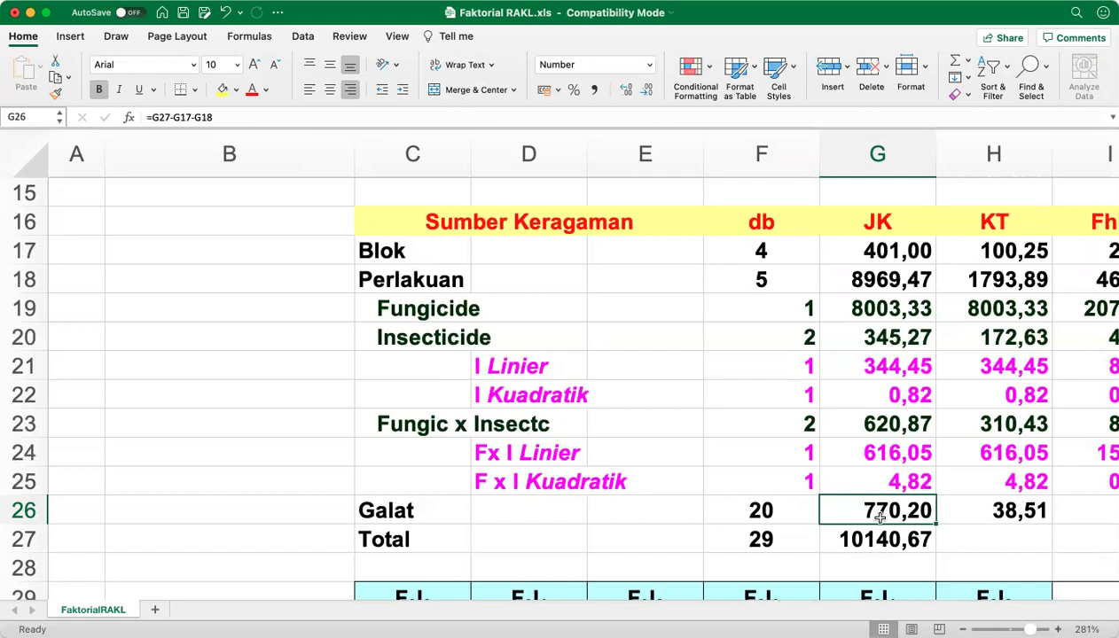
left_click(374, 116)
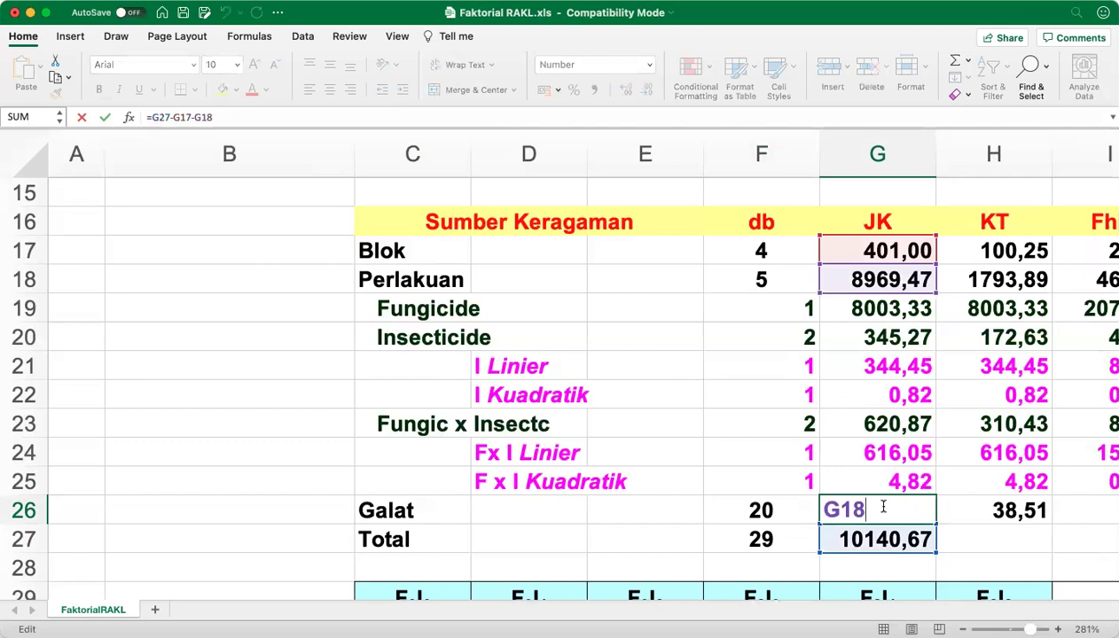
left_click(340, 118)
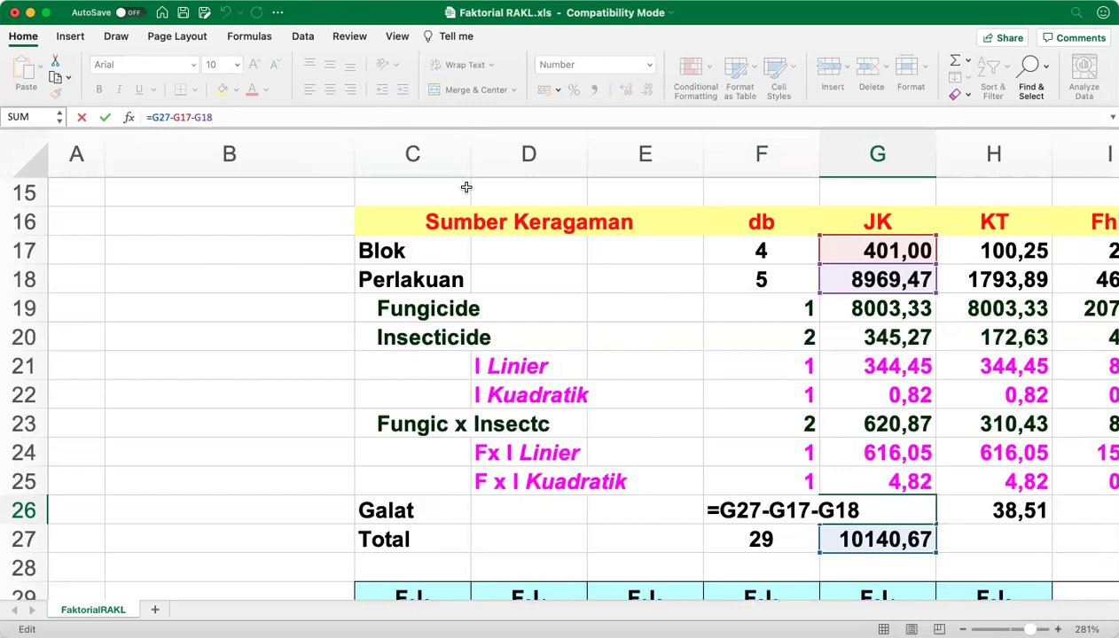
key("Return")
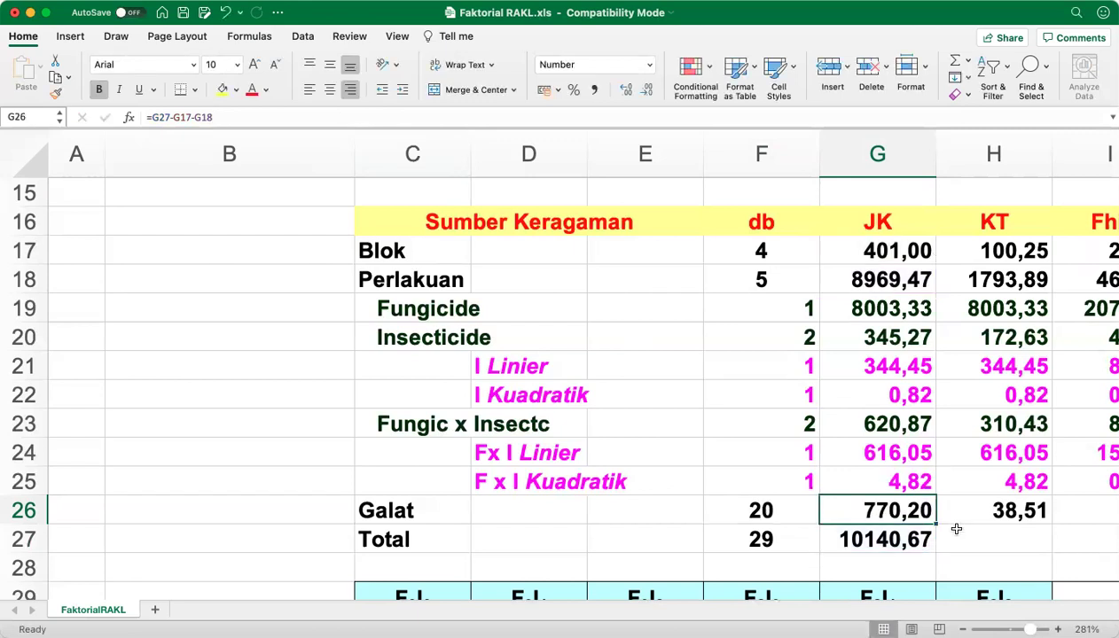
Step: Check the Fhit formulas in column I from Blok down to F x I Kuadratik, including I20 and I25
key("Right")
key("Right")
key("Right")
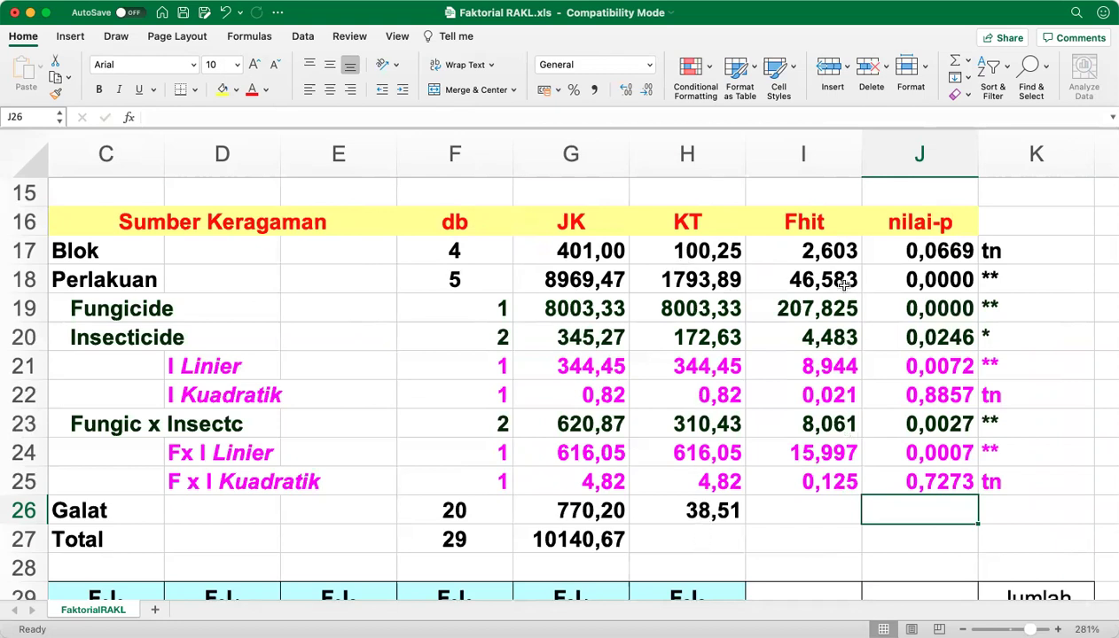
left_click(821, 256)
left_click(852, 331)
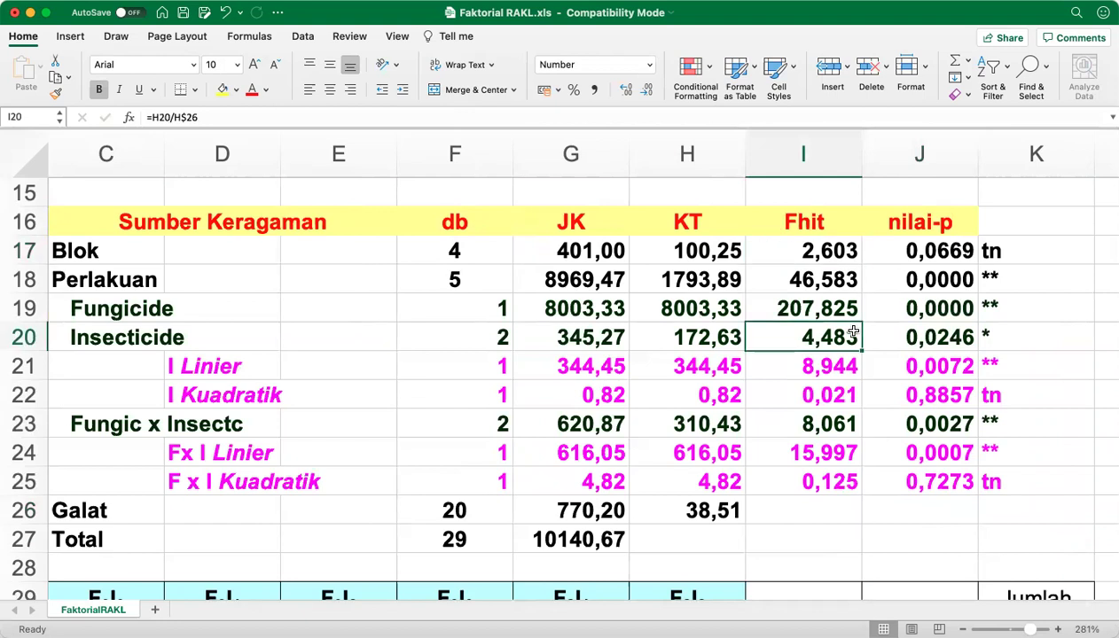
left_click(853, 410)
left_click(838, 470)
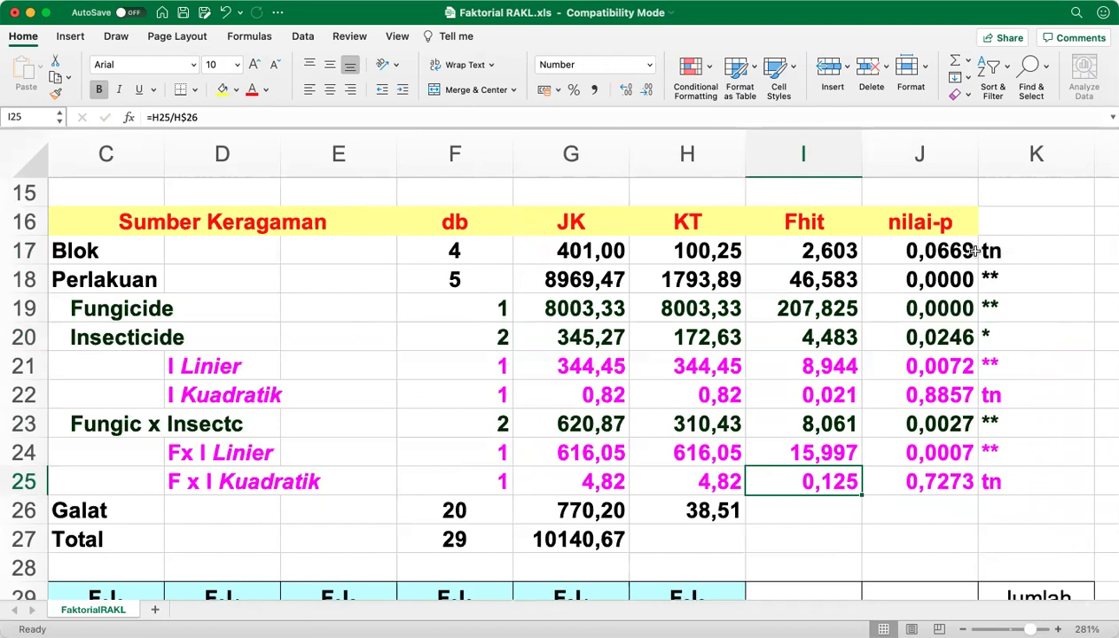
Step: Inspect the FDIST formula for the Blok p-value in J17 and its referenced cells, leaving edit mode without changing it
left_click(947, 249)
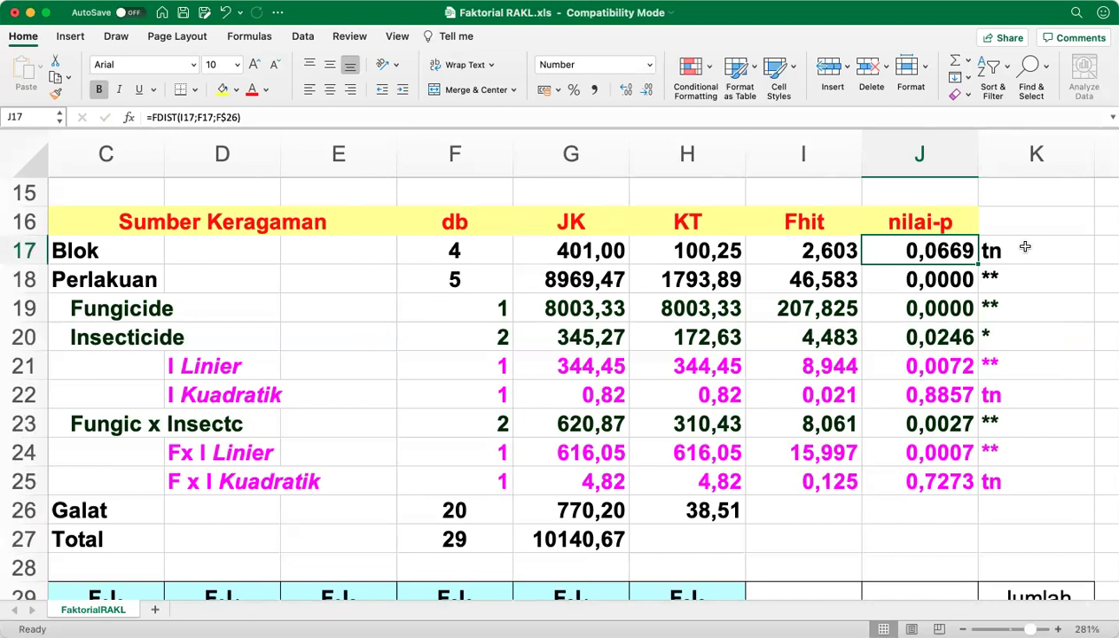
left_click(264, 116)
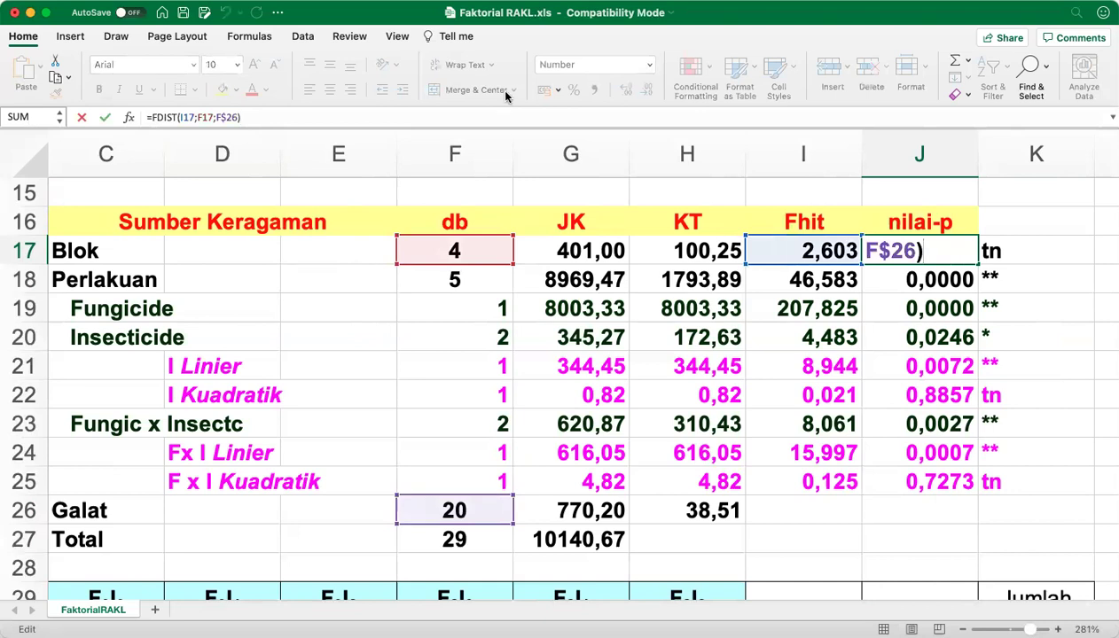
left_click(296, 116)
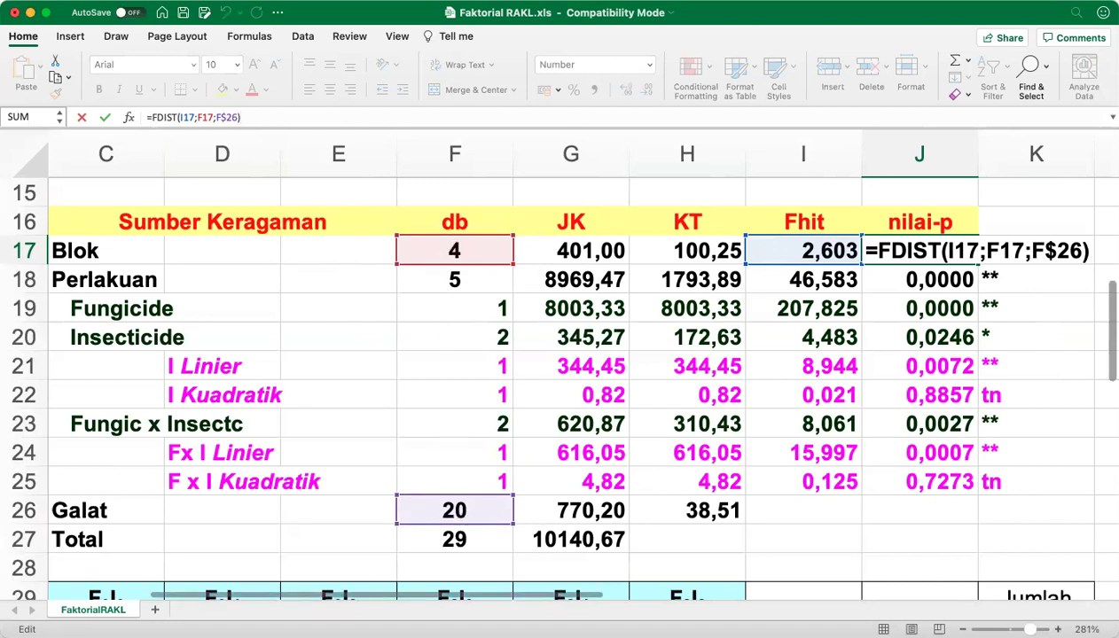
left_click(1104, 251)
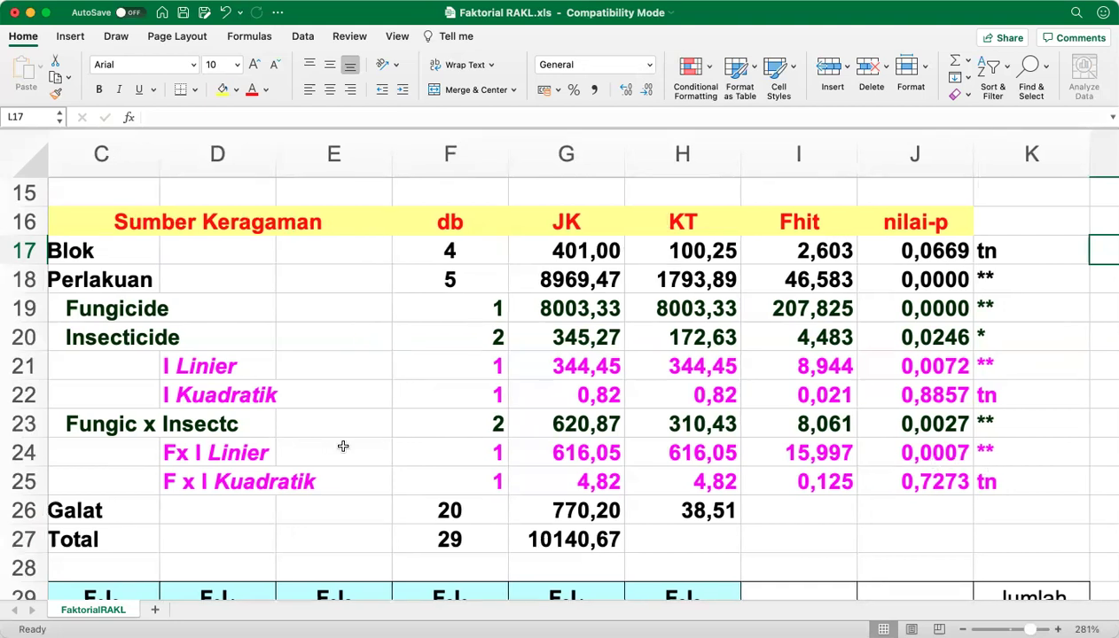
Step: Examine the contrast coefficient table in rows 29 to 35, covering the fungicide, insecticide and interaction contrasts below the analysis of variance
scroll(342, 444, "left", 5)
left_click(109, 400)
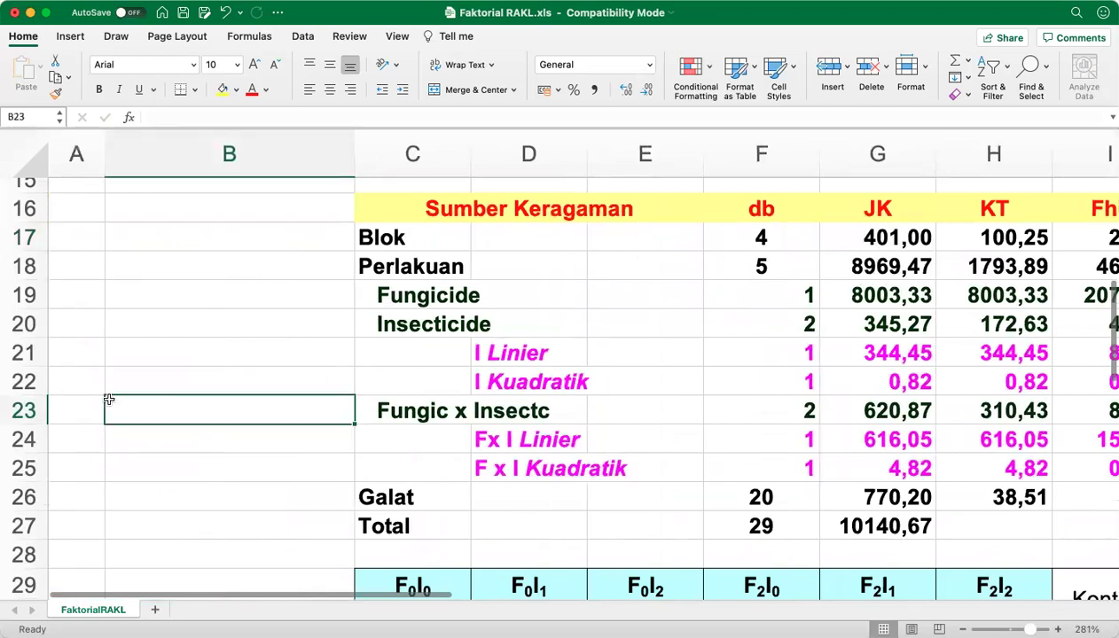
key("Down")
key("Down")
key("Down")
key("Down")
key("Down")
key("Down")
key("Down")
key("Down")
key("Down")
key("Down")
key("Down")
key("Down")
key("Down")
key("Down")
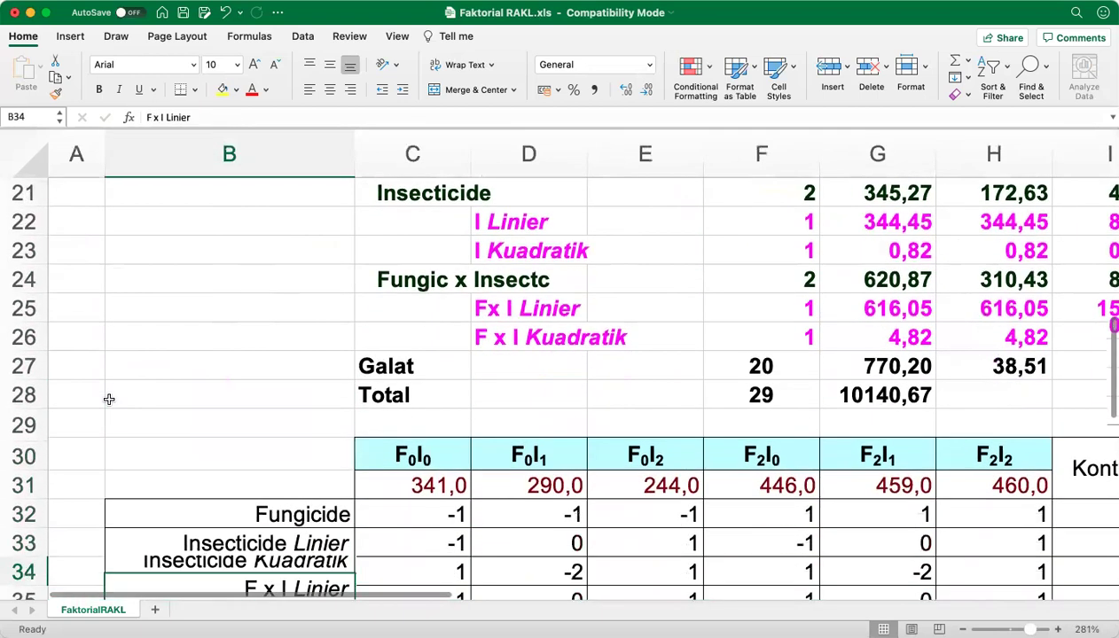
key("Down")
key("Up")
key("Up")
key("Up")
key("Up")
key("Up")
key("Up")
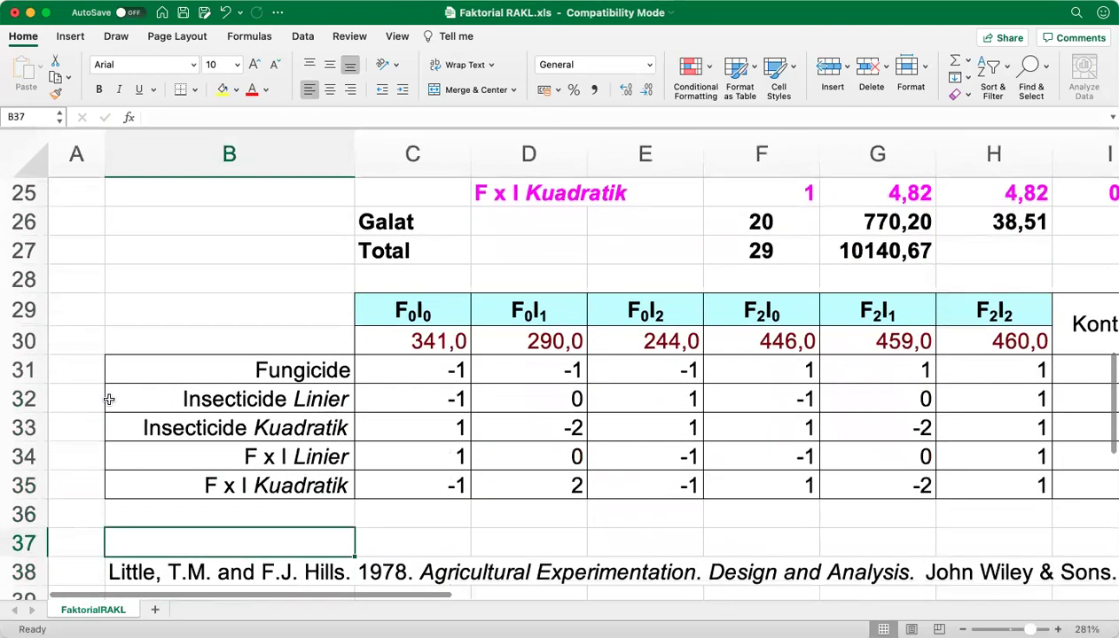
key("Up")
key("Up")
key("Up")
key("Up")
key("Up")
key("Up")
key("Up")
key("Up")
key("Up")
key("Up")
key("Up")
key("Up")
key("Up")
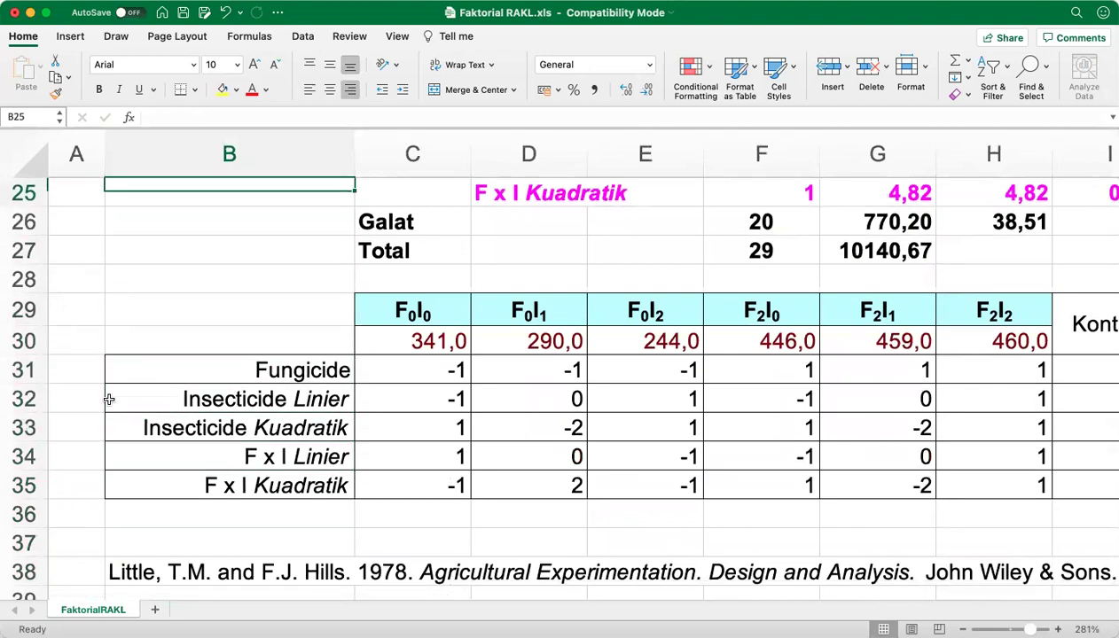
Step: Review the analysis of variance rows from Insecticide to Fungic x Insectc, including the interaction sum of squares formula in G23
key("Down")
key("Right")
key("Right")
key("Right")
key("Right")
key("Right")
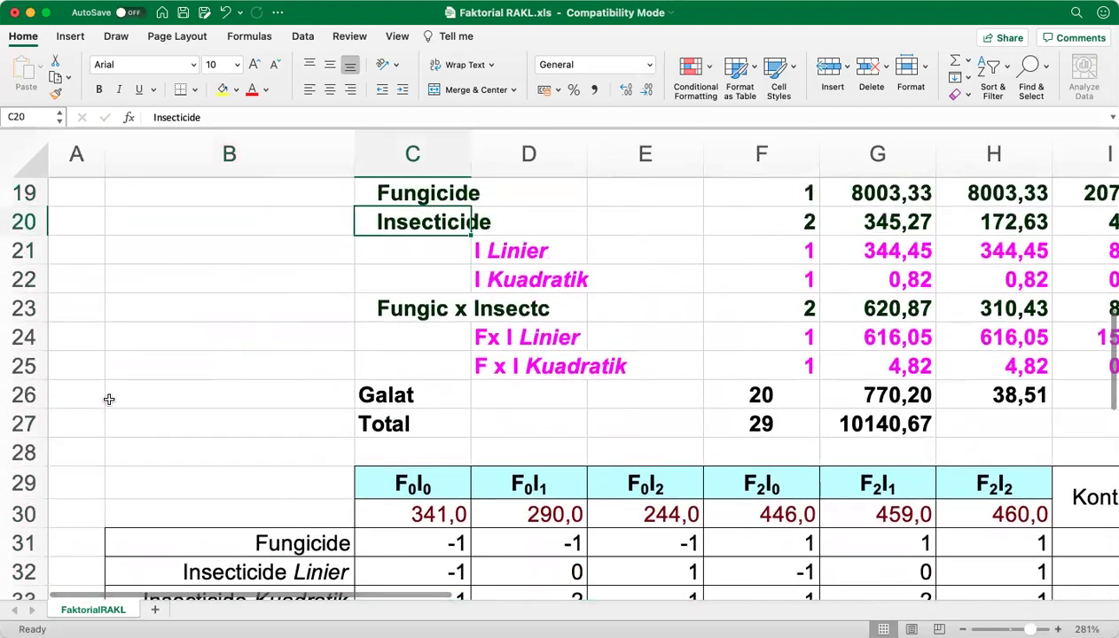
key("Down")
key("Down")
key("Down")
key("Down")
key("Down")
key("Down")
key("Down")
key("Down")
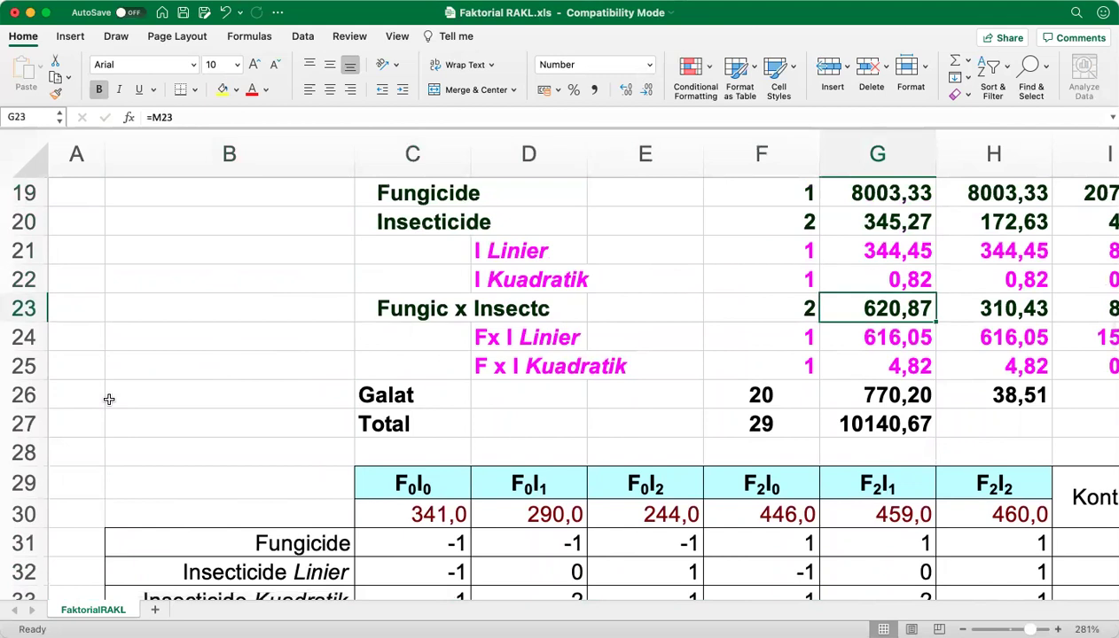
Step: Go through the F2I1 contrast coefficients in column G and bring the Kontras column beside the coefficient table into view
key("Down")
key("Down")
key("Down")
key("Down")
key("Down")
key("Down")
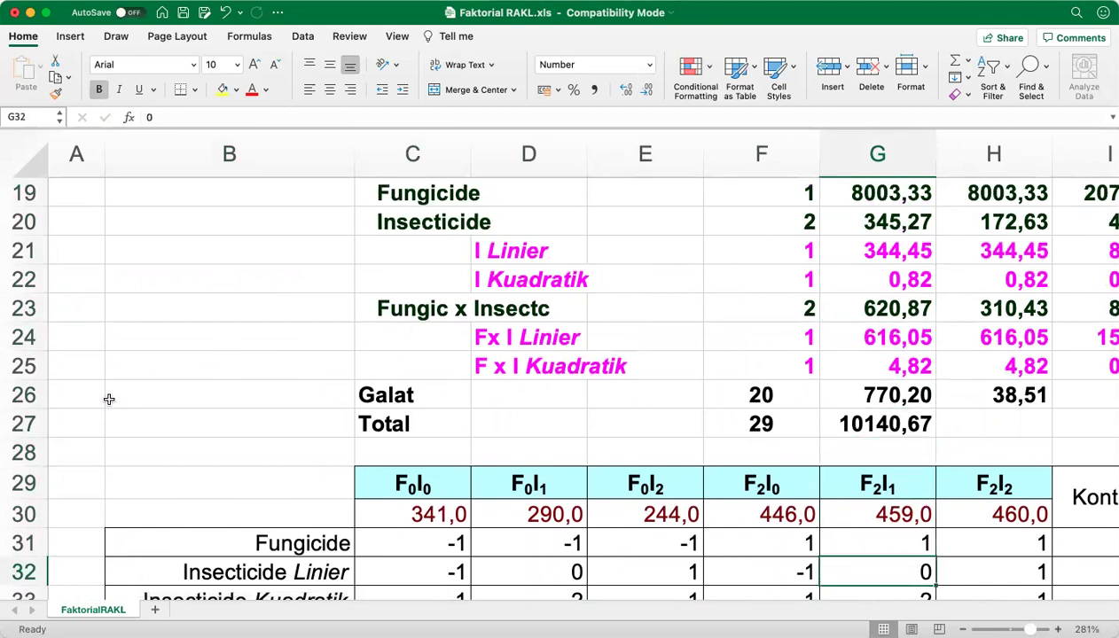
key("Down")
key("Down")
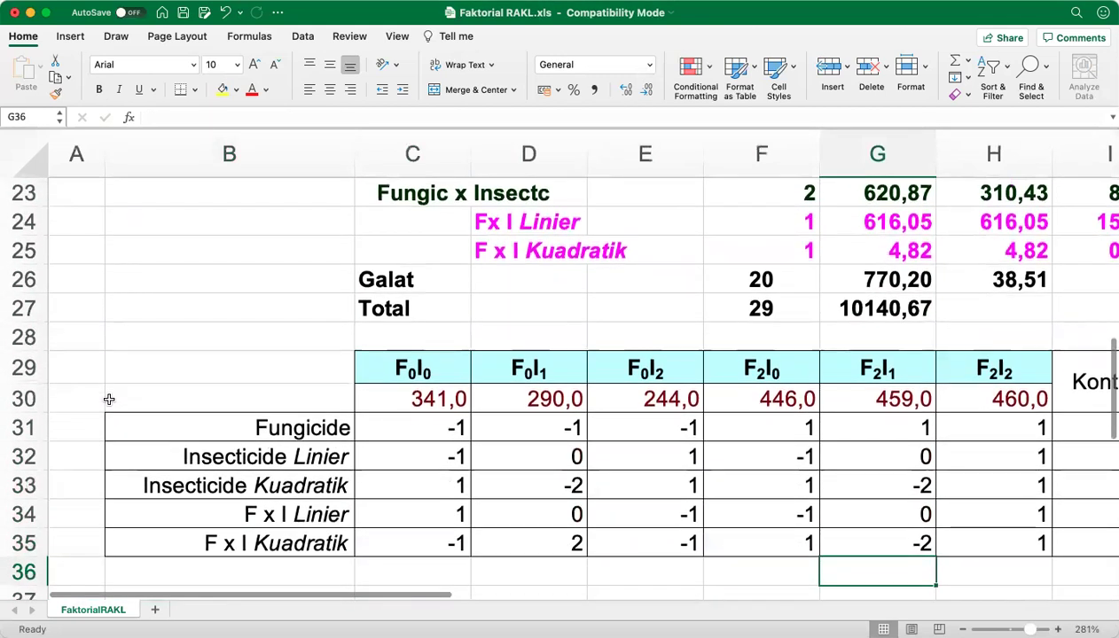
key("Right")
key("Right")
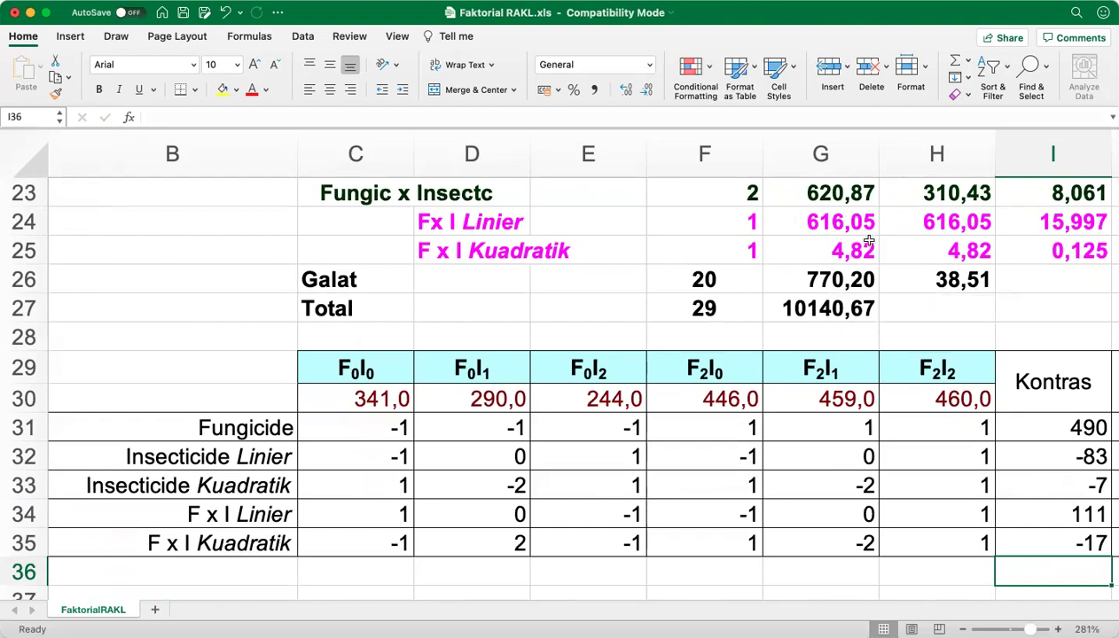
Step: Inspect the contrast table formulas for the interaction coefficient in H35, Kontras in I31, and Jumlah Kuadrat in K35 and K31
left_click(964, 530)
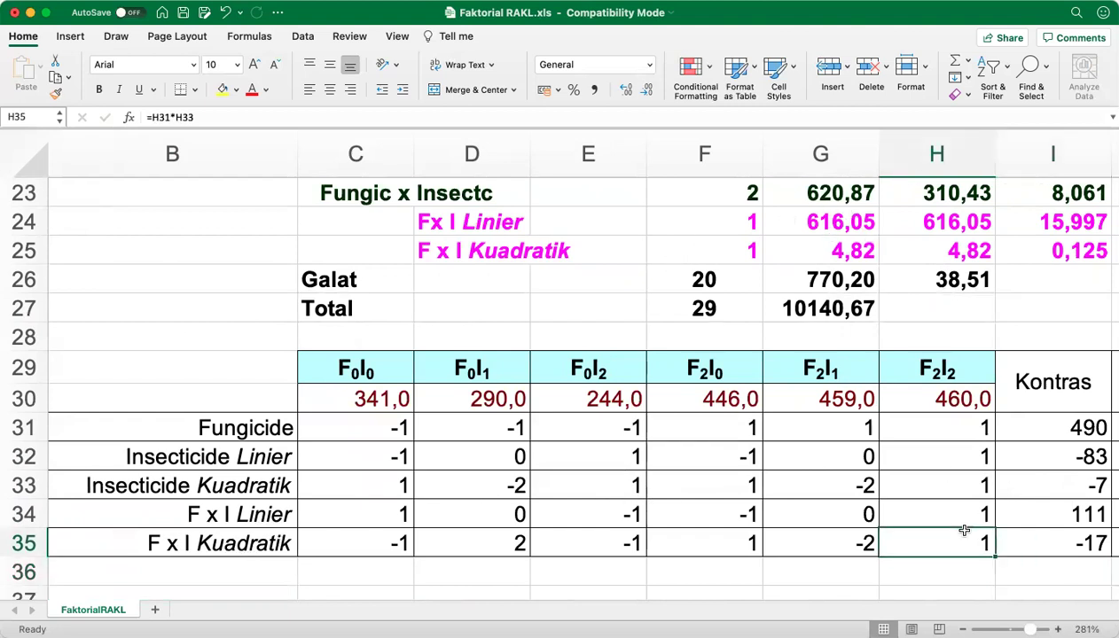
key("Right")
key("Right")
key("Right")
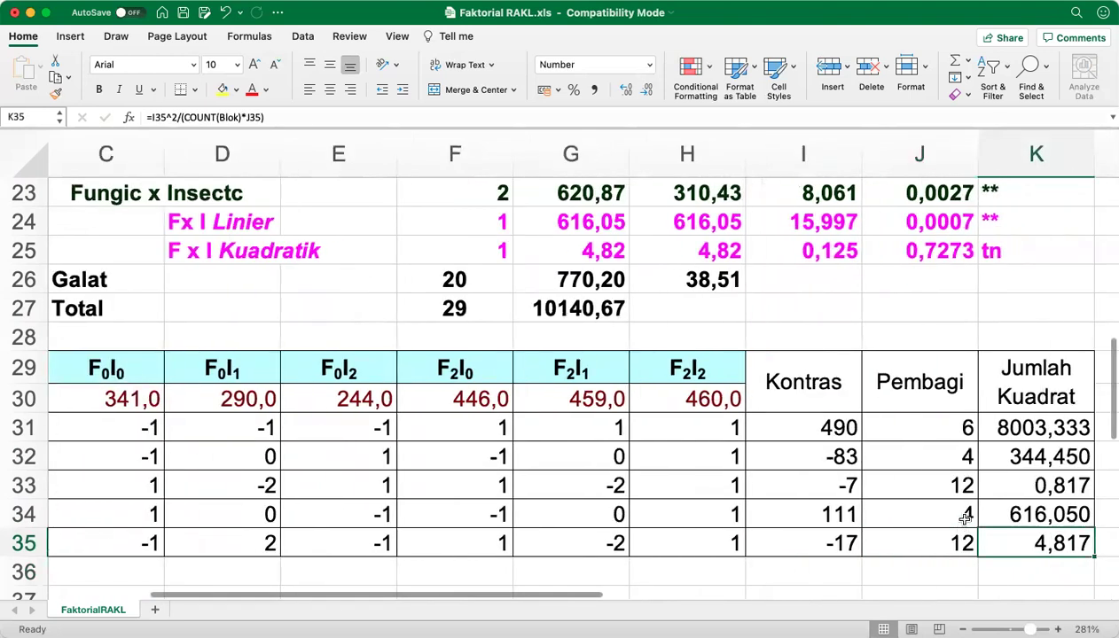
left_click(820, 425)
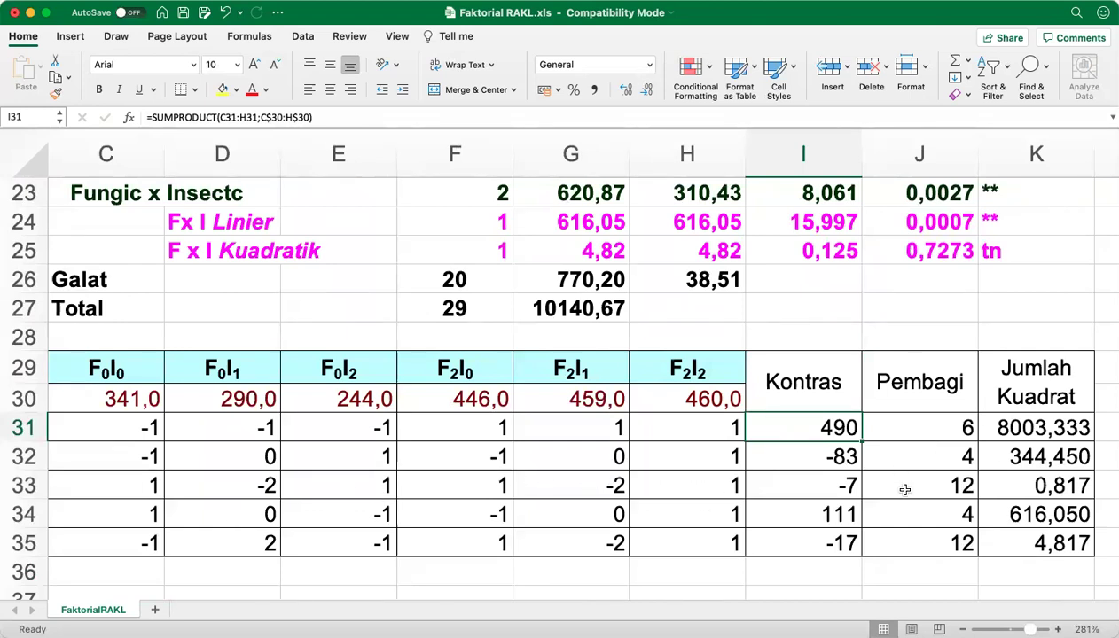
left_click(1038, 427)
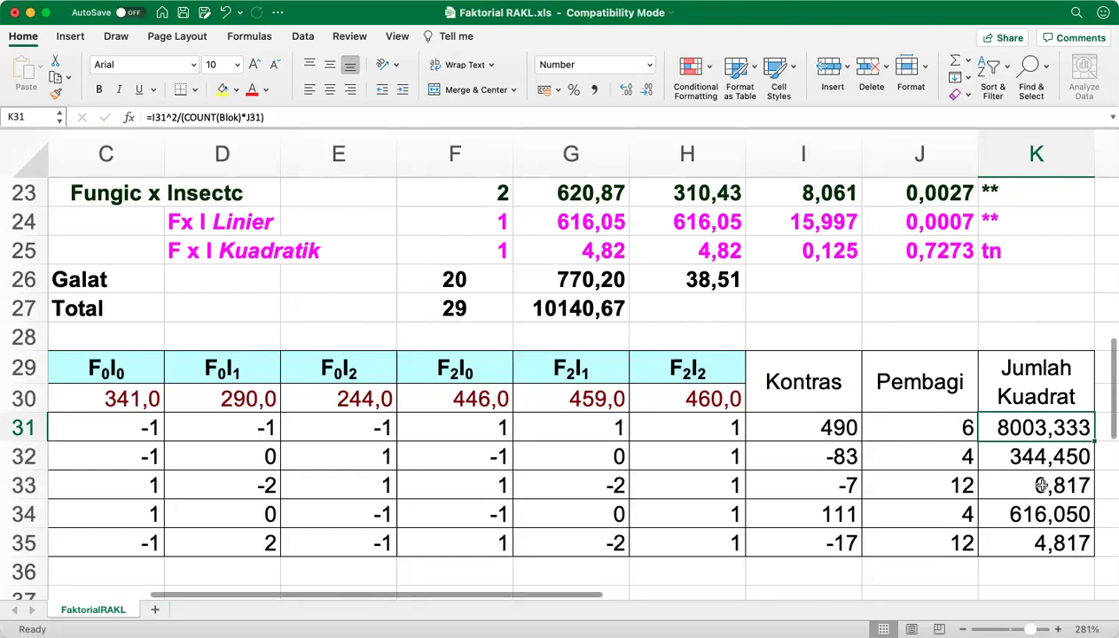
Step: Compare the contrast table's Jumlah Kuadrat values with the linear and quadratic rows and significance marks in the analysis of variance
scroll(1008, 317, "up", 6)
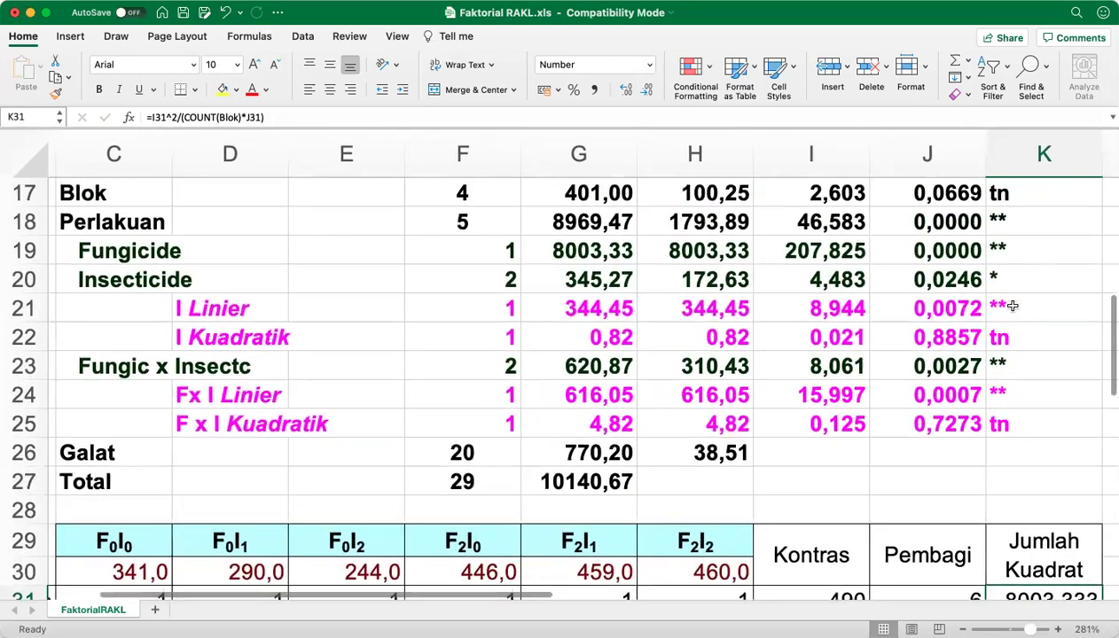
scroll(1012, 306, "up", 1)
scroll(1013, 306, "down", 2)
scroll(1013, 306, "right", 1)
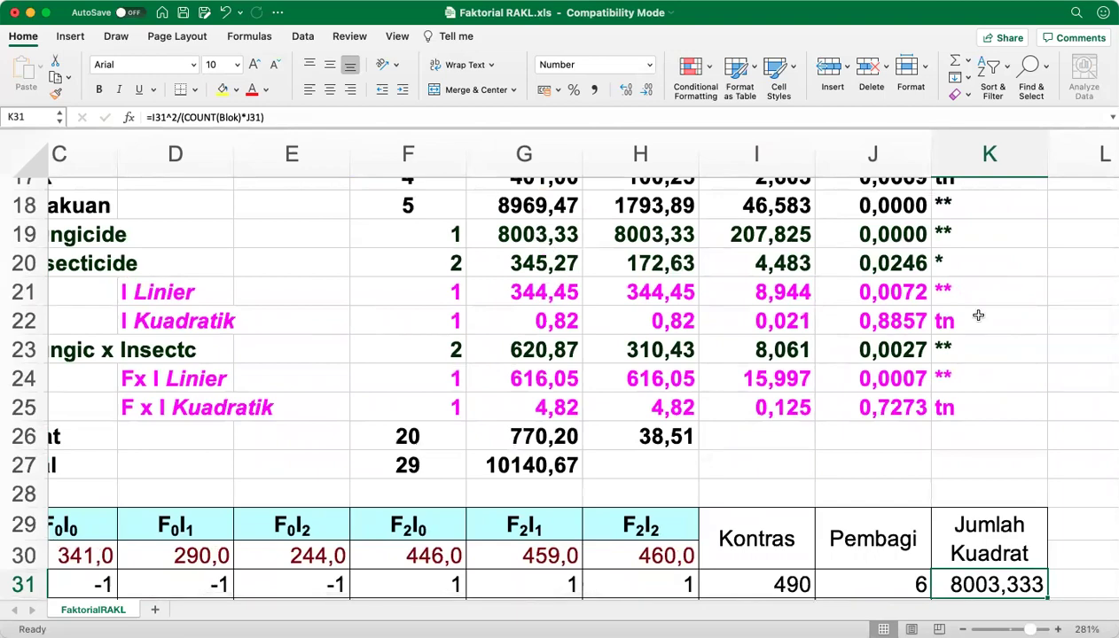
scroll(970, 314, "down", 2)
scroll(970, 313, "right", 1)
scroll(977, 314, "down", 1)
scroll(976, 315, "up", 4)
scroll(976, 315, "left", 1)
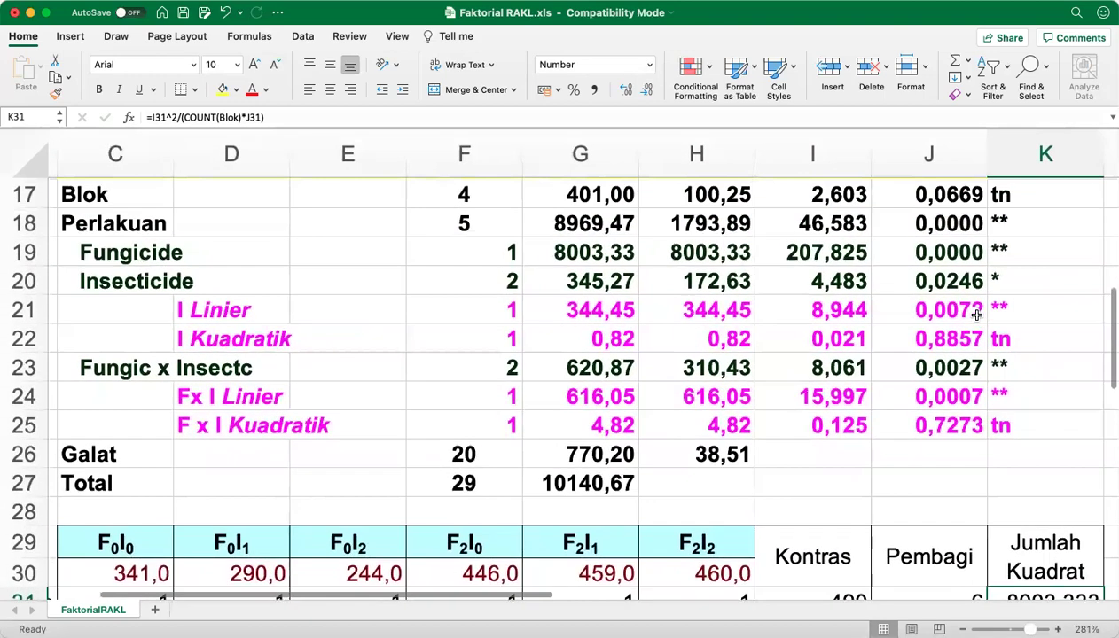
scroll(976, 313, "up", 1)
scroll(976, 314, "down", 2)
scroll(976, 315, "right", 1)
scroll(977, 316, "down", 3)
scroll(976, 315, "left", 1)
scroll(976, 315, "up", 4)
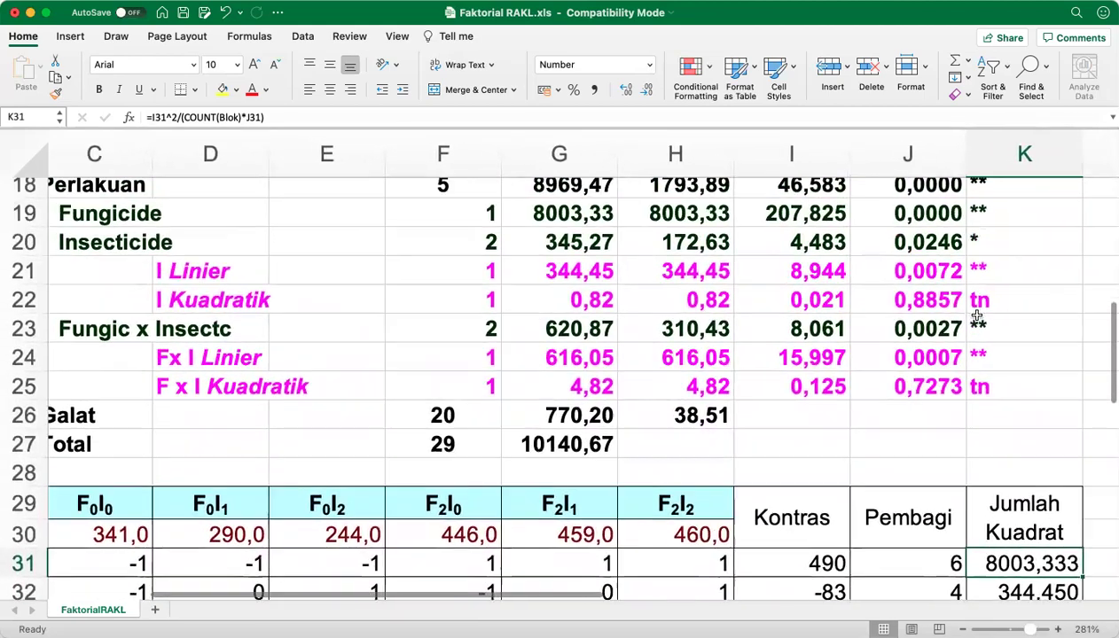
scroll(976, 316, "down", 1)
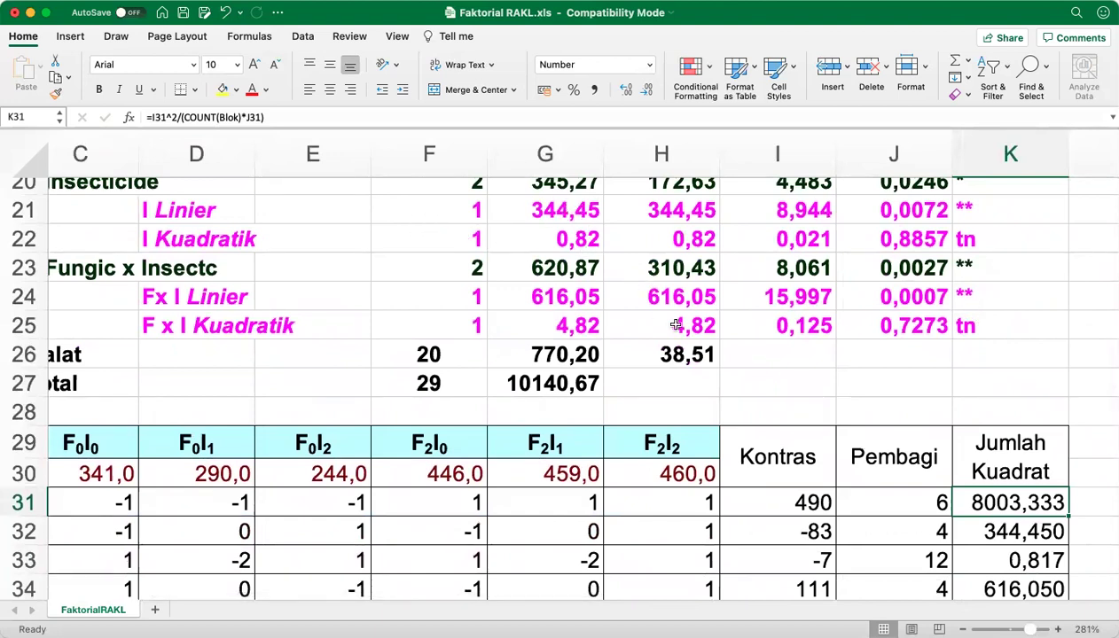
Step: Re-examine the Kontras, Pembagi and Jumlah Kuadrat columns for the five contrasts in rows 31 to 35
scroll(676, 327, "down", 3)
scroll(677, 327, "right", 1)
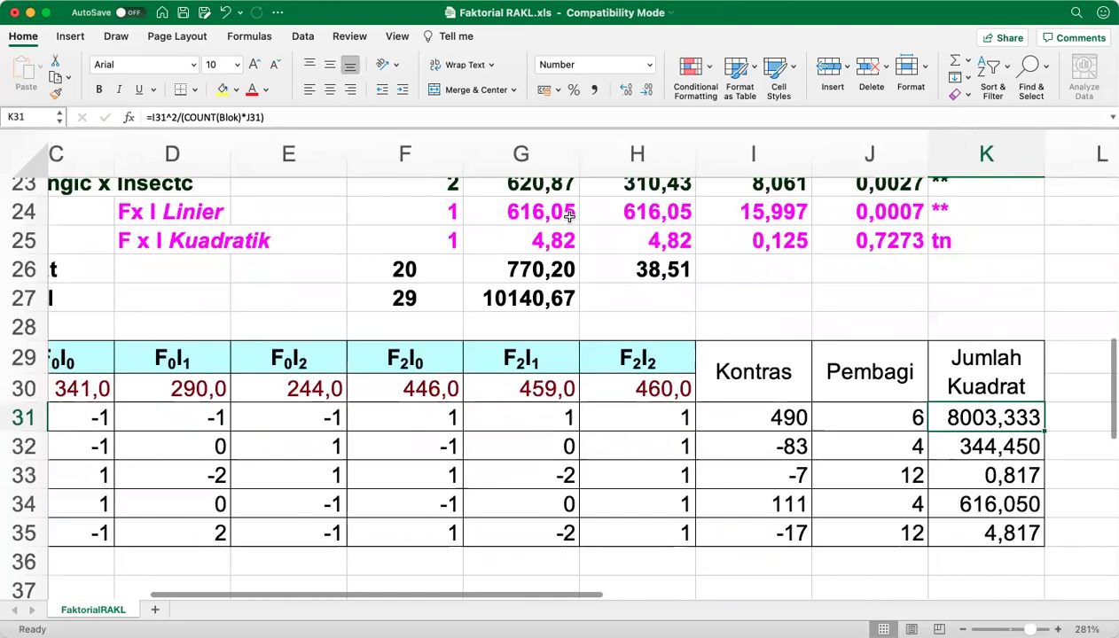
scroll(742, 307, "left", 1)
scroll(742, 307, "down", 5)
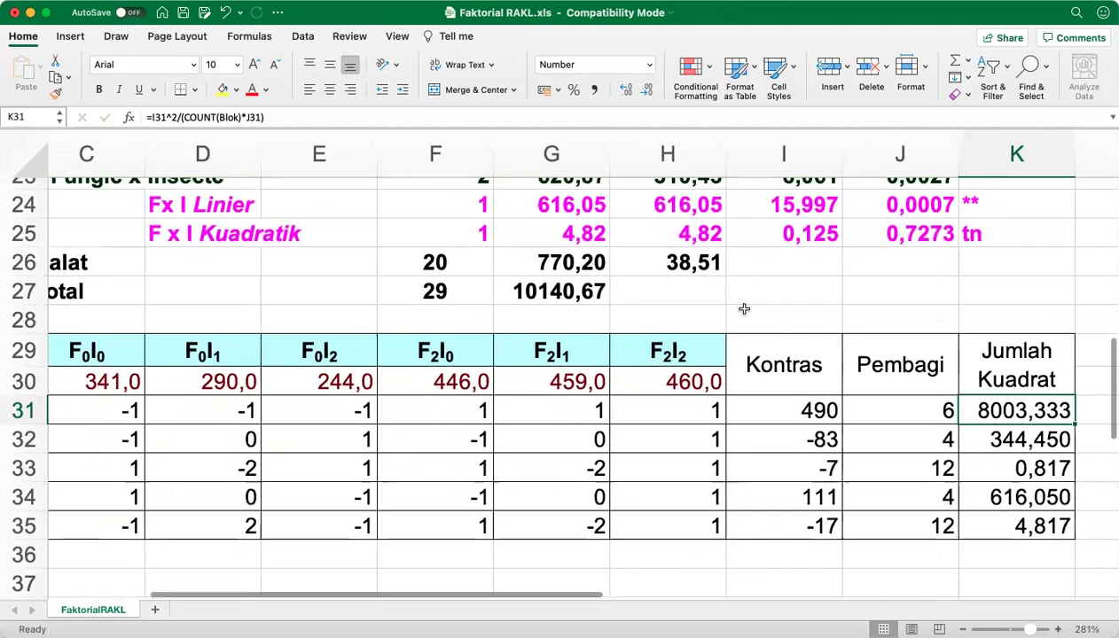
scroll(743, 309, "left", 1)
Step: Review the Insecticide totals, the alternative JK calculations in column M, and the complete analysis of variance table in rows 16 to 27
scroll(743, 309, "up", 20)
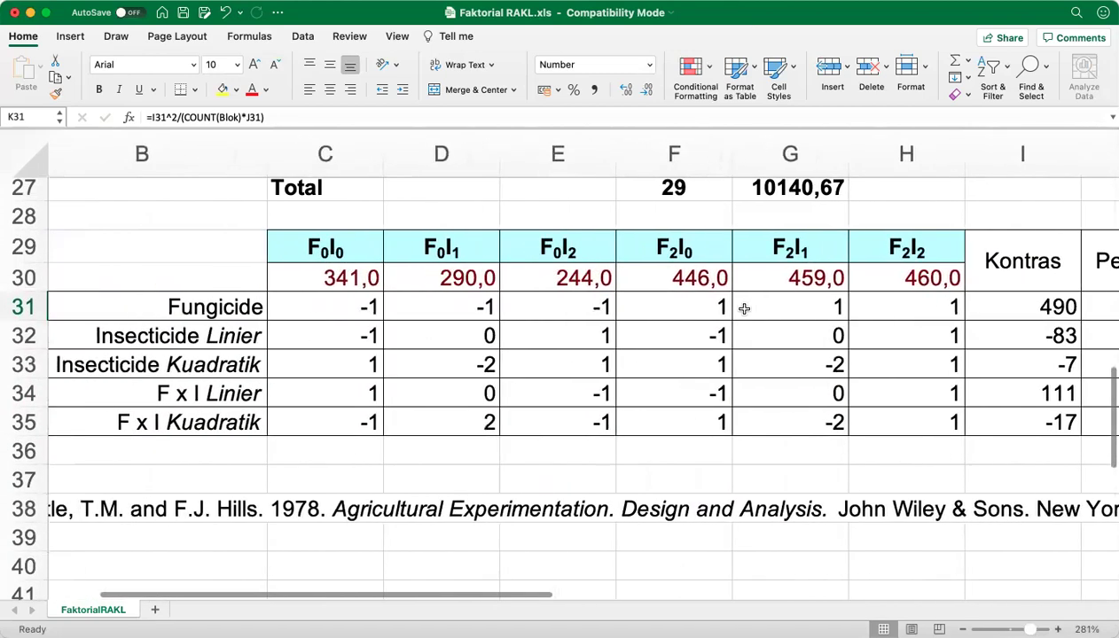
scroll(743, 308, "right", 4)
scroll(743, 309, "down", 5)
scroll(744, 309, "down", 7)
scroll(743, 308, "left", 1)
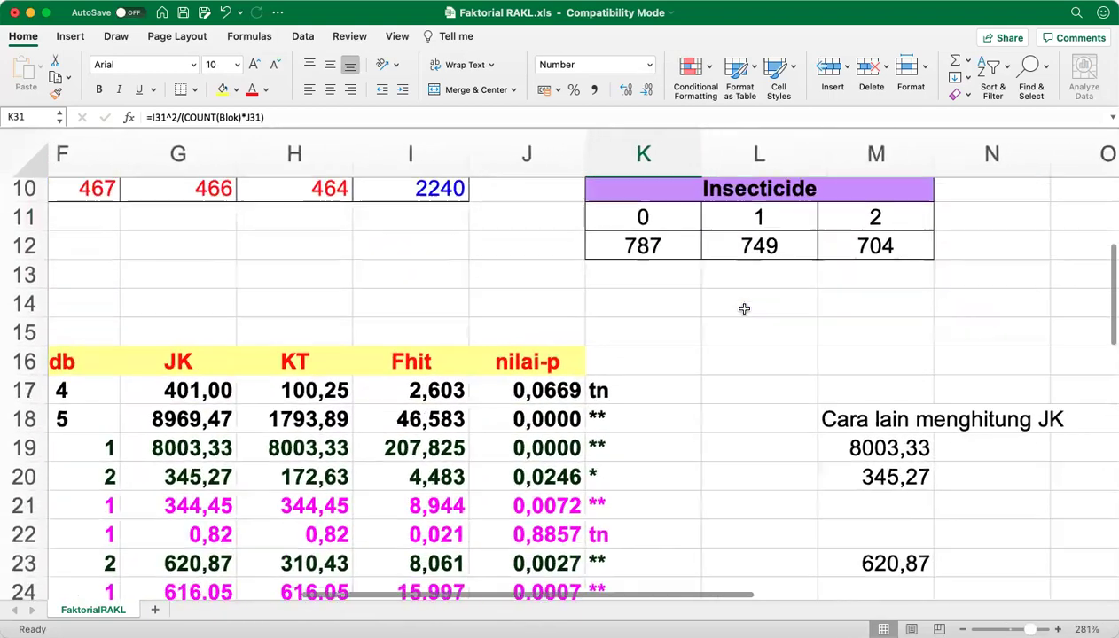
scroll(744, 309, "down", 3)
scroll(744, 309, "left", 2)
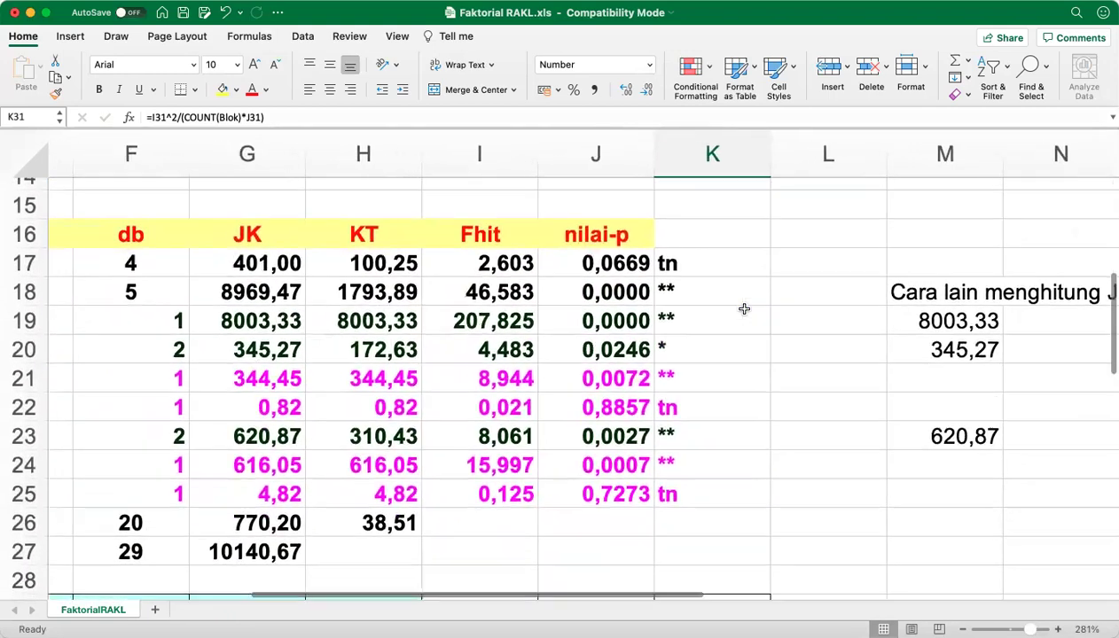
scroll(743, 308, "up", 3)
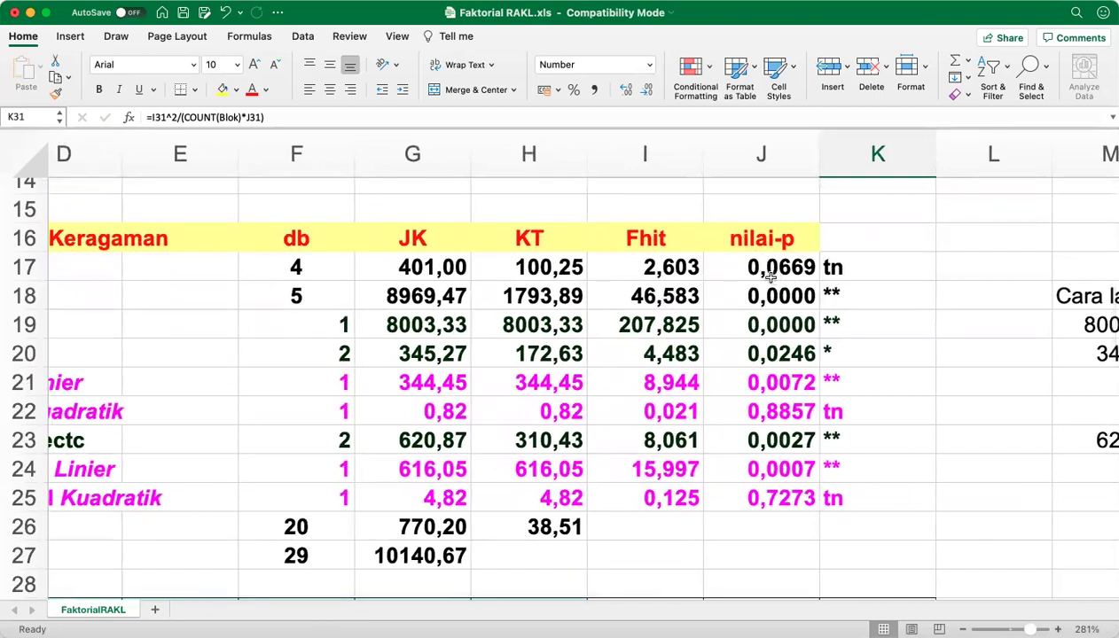
scroll(770, 278, "left", 2)
scroll(771, 277, "down", 1)
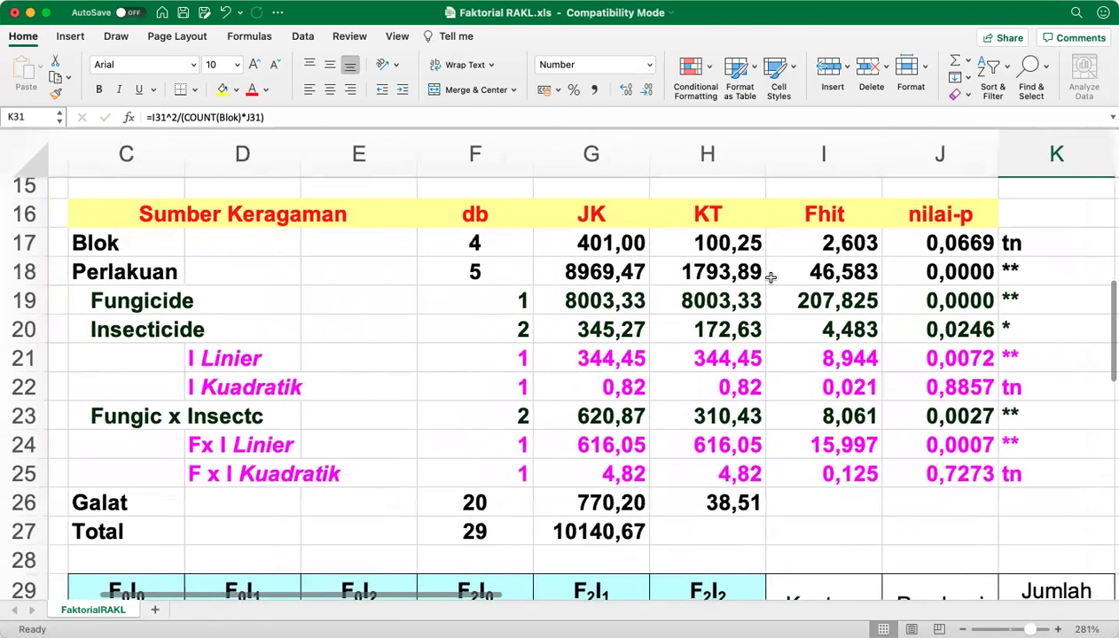